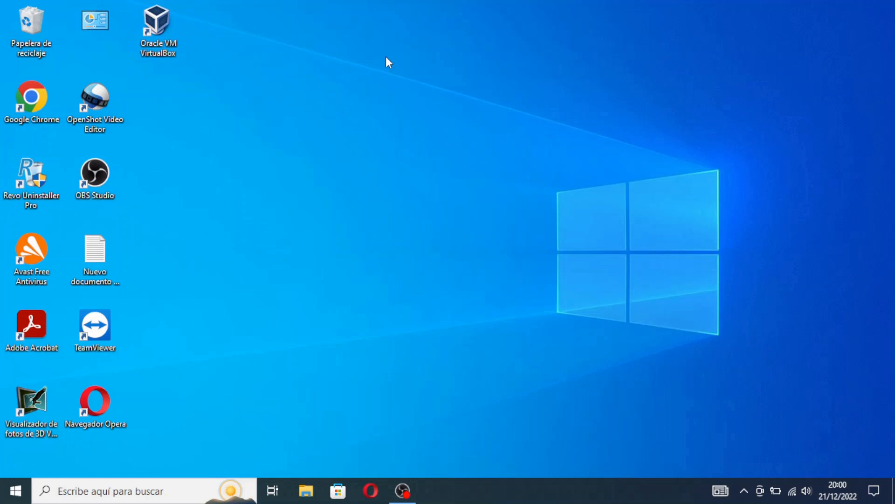
Open Copias de seguridad y restauración (Windows 7) from the desktop's GodMode folder, and close both windows.
{"action": "double_click", "coordinate": [102, 24]}
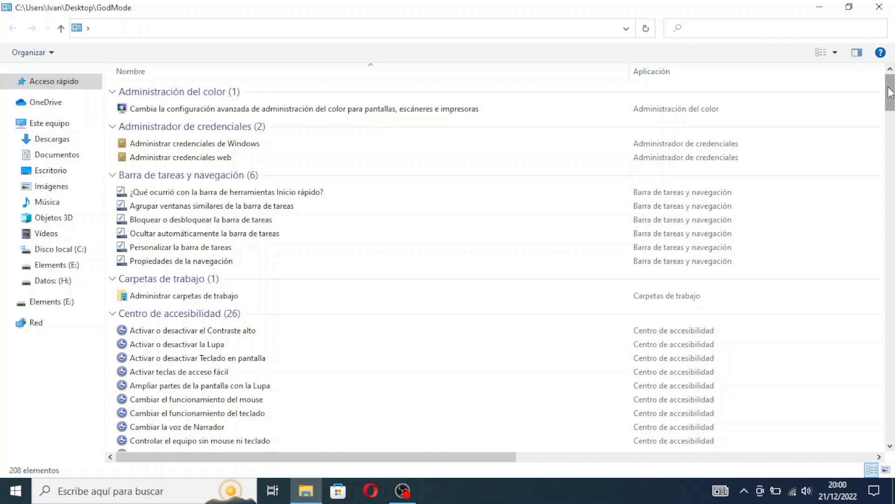
{"action": "left_click_drag", "start_coordinate": [891, 96], "coordinate": [887, 172]}
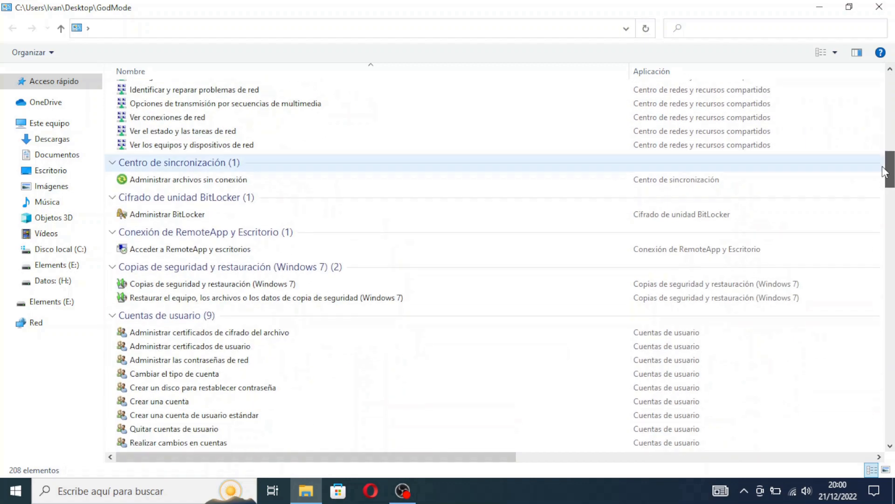
{"action": "double_click", "coordinate": [205, 289]}
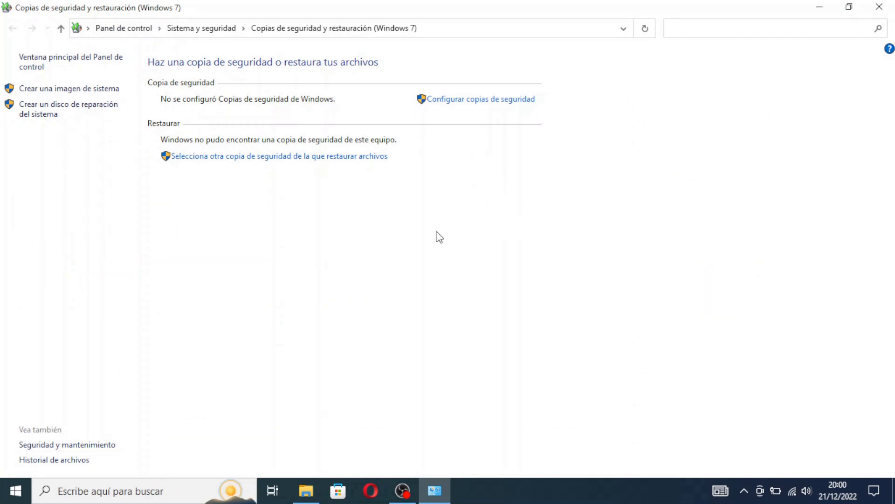
{"action": "left_click", "coordinate": [881, 7]}
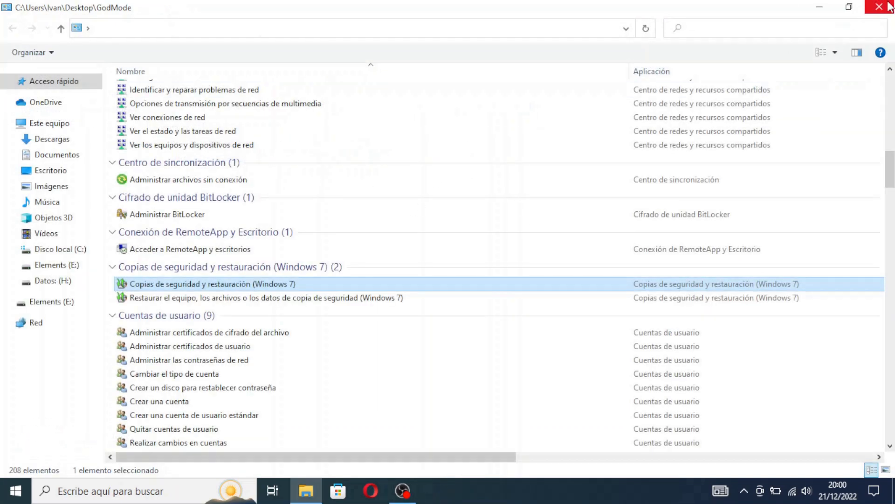
{"action": "left_click", "coordinate": [880, 8]}
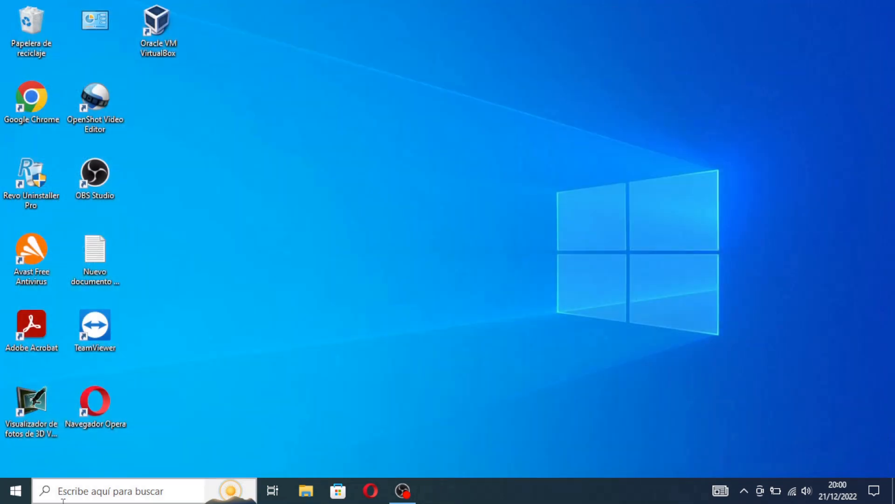
Go to Copias de seguridad y restauración (Windows 7) in Panel de control and start creating a system image.
{"action": "left_click", "coordinate": [82, 497]}
{"action": "type", "text": "pane"}
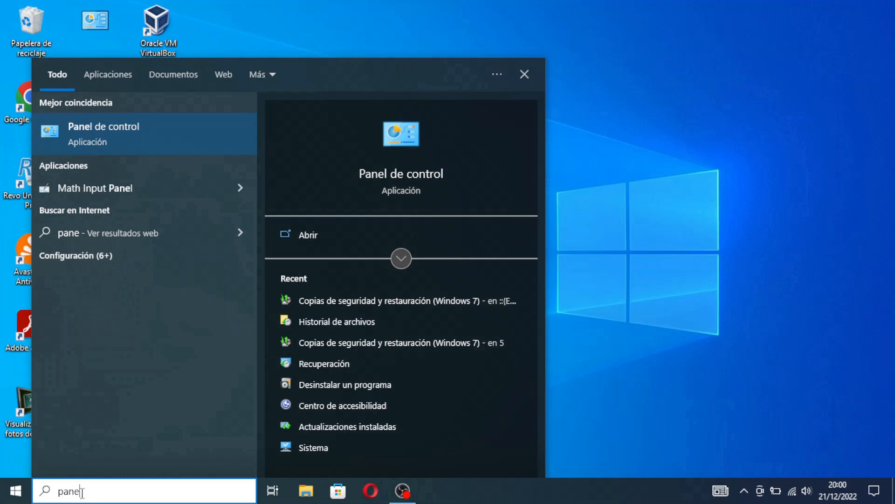
{"action": "left_click", "coordinate": [105, 125]}
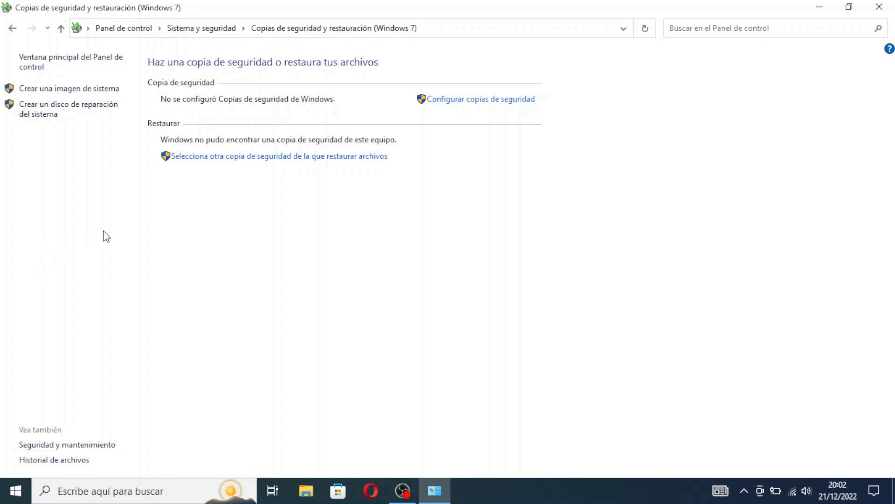
{"action": "left_click", "coordinate": [58, 91]}
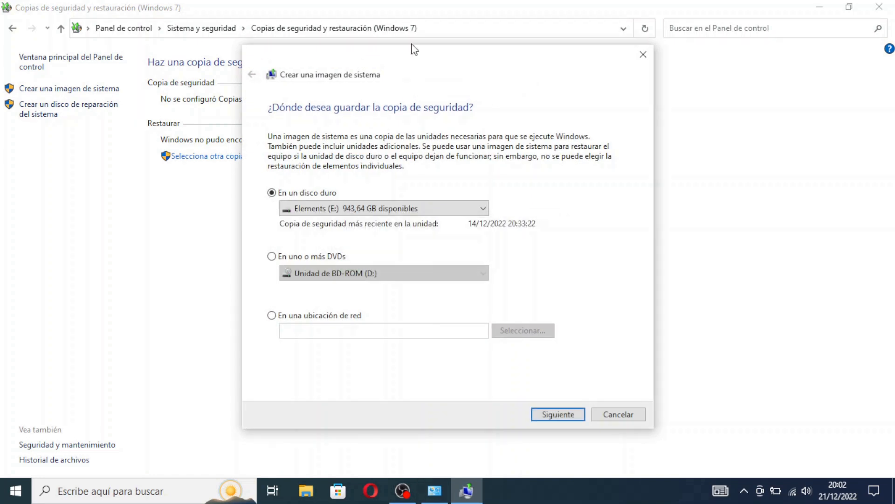
{"action": "left_click_drag", "start_coordinate": [425, 60], "coordinate": [393, 67]}
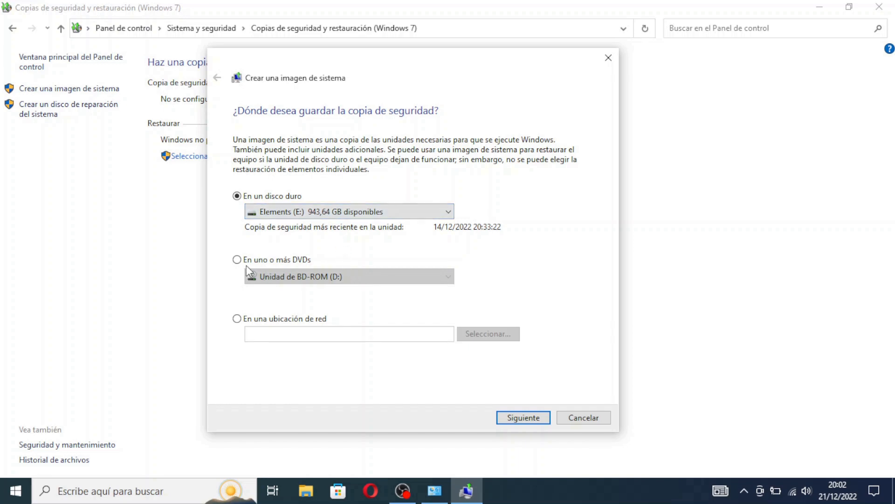
Try the DVD and network location options as backup destinations, opening and dismissing the network location settings without entering anything.
{"action": "left_click", "coordinate": [265, 261]}
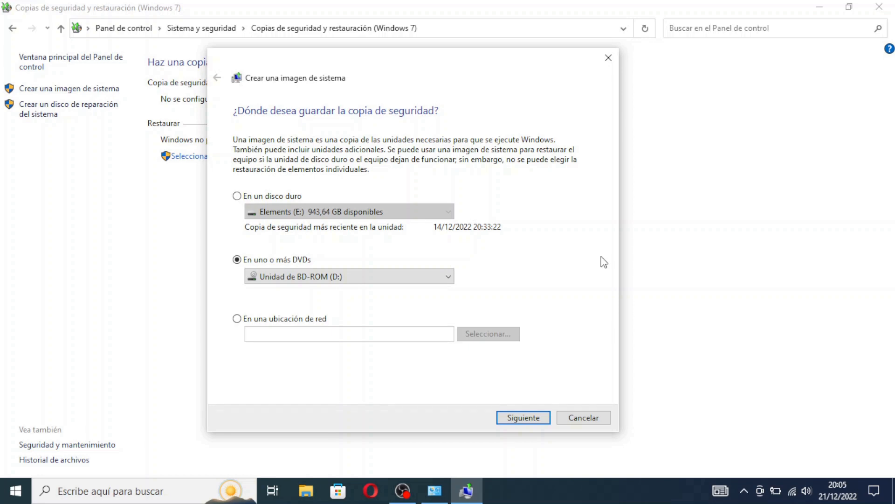
{"action": "left_click", "coordinate": [237, 320]}
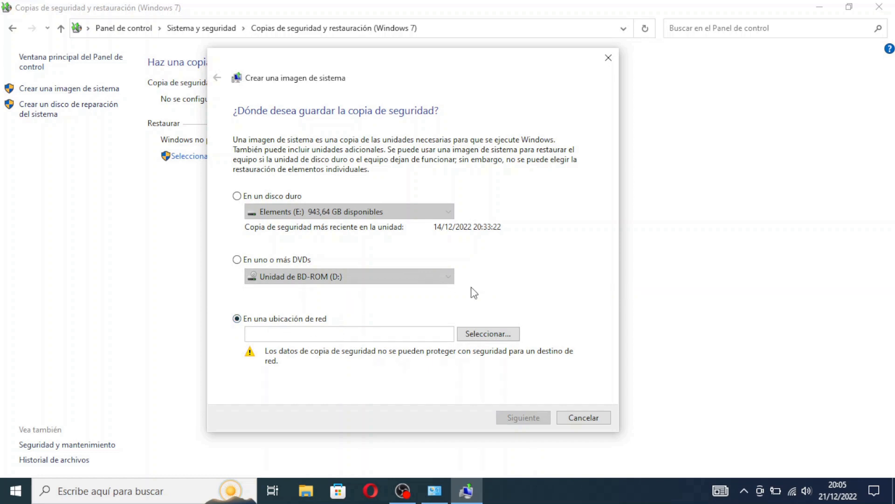
{"action": "left_click", "coordinate": [488, 334]}
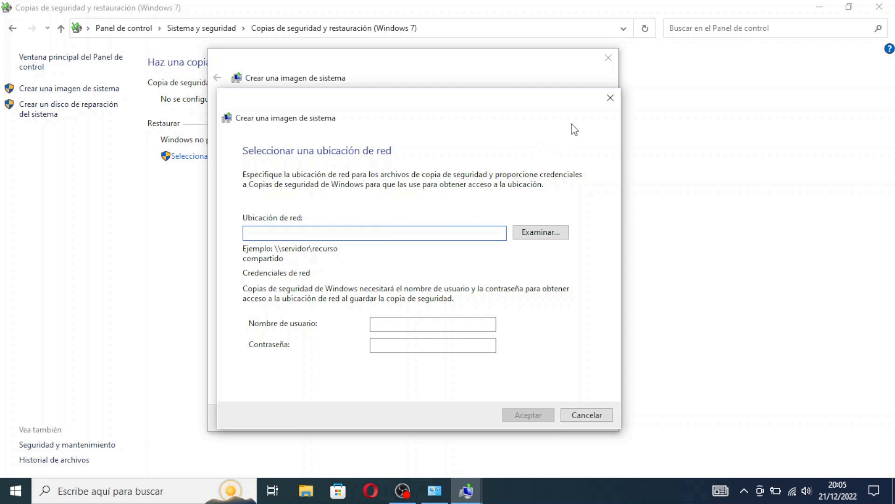
{"action": "left_click", "coordinate": [609, 99]}
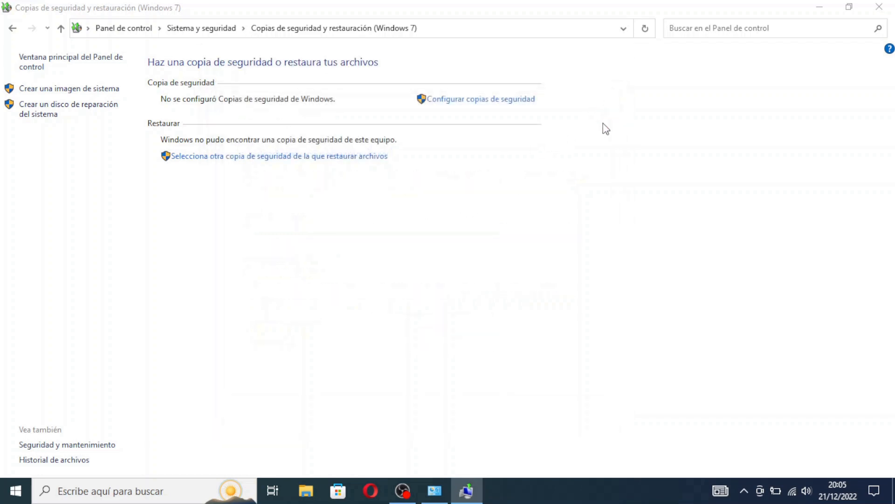
{"action": "left_click", "coordinate": [22, 89]}
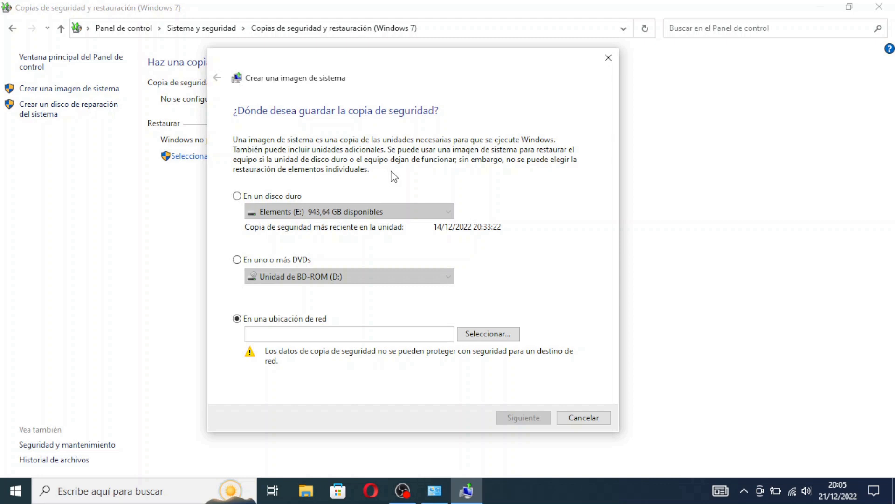
Choose to save the system image on the hard disk Elements (E:) and continue to the selection of drives.
{"action": "left_click", "coordinate": [255, 196]}
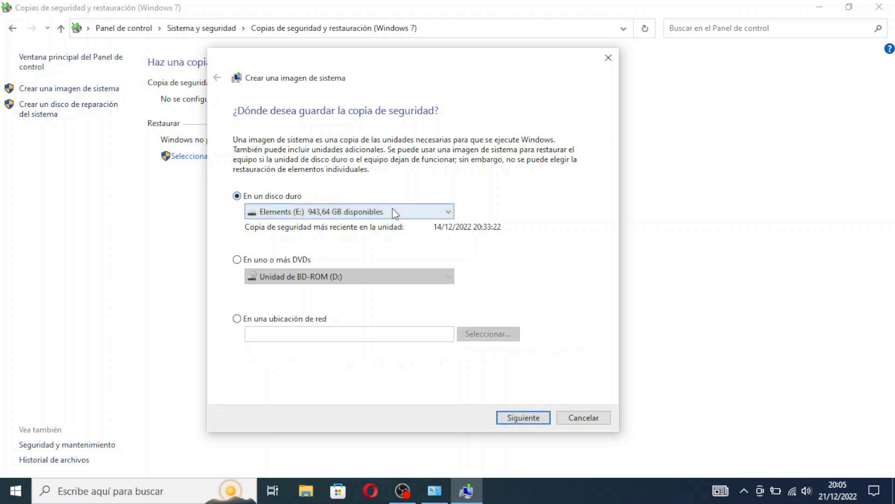
{"action": "left_click", "coordinate": [450, 210]}
{"action": "left_click", "coordinate": [461, 215]}
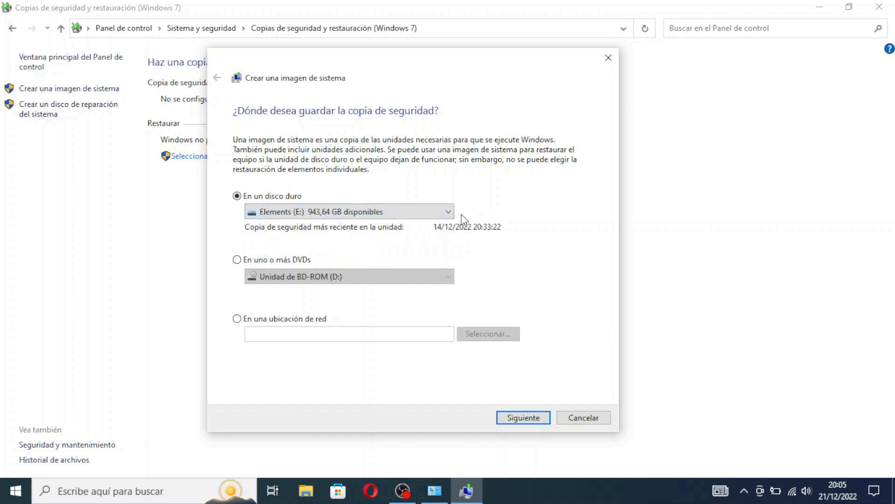
{"action": "left_click", "coordinate": [380, 212]}
{"action": "left_click", "coordinate": [498, 204]}
{"action": "left_click", "coordinate": [429, 207]}
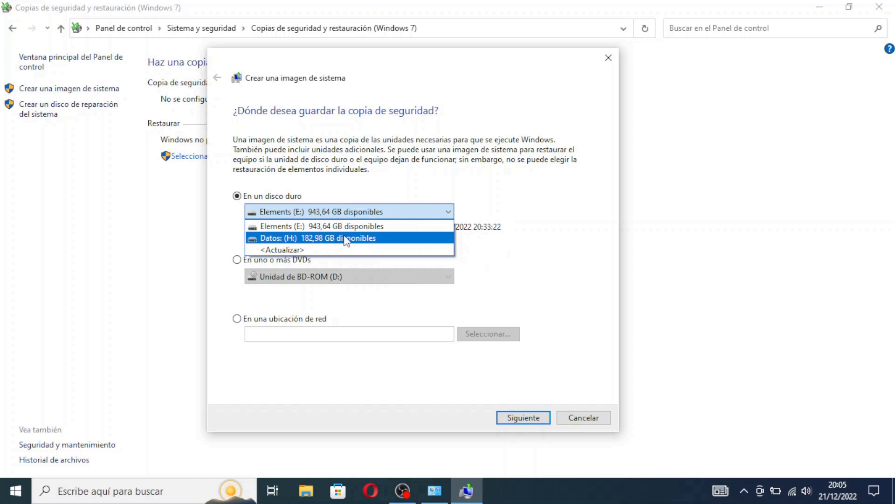
{"action": "left_click", "coordinate": [513, 241]}
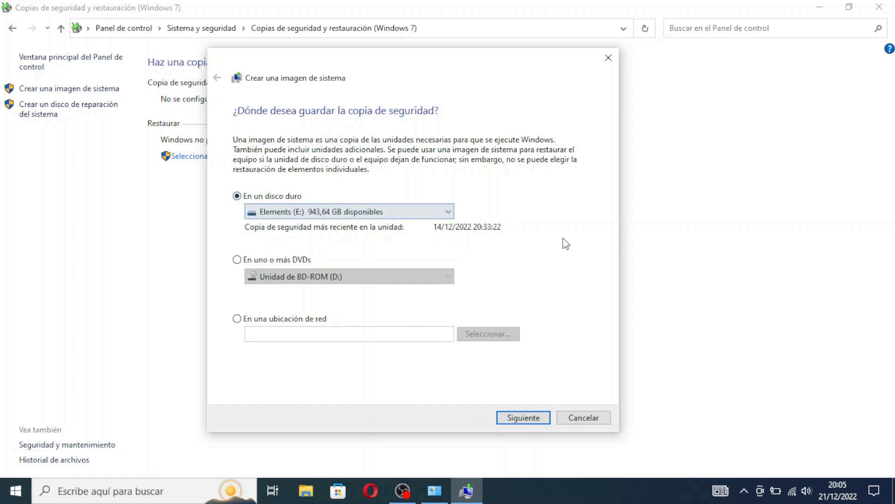
{"action": "left_click", "coordinate": [513, 416]}
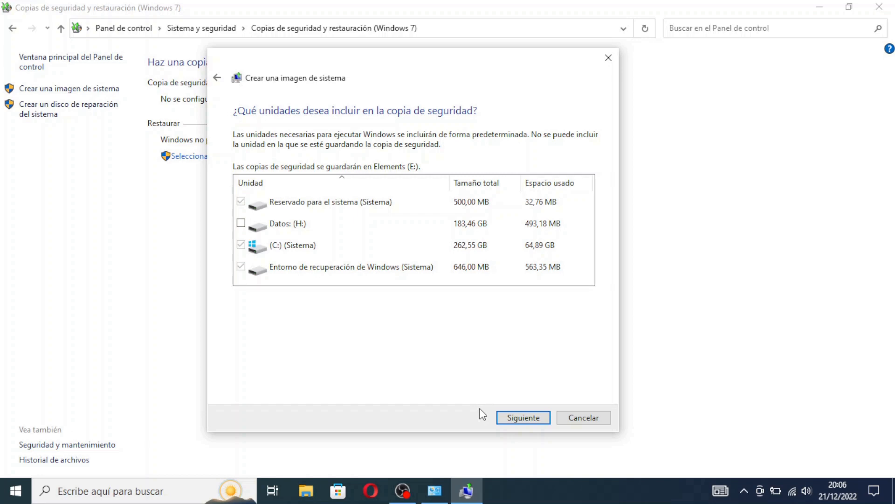
Include the Datos: (H:) drive in the system image along with the system drives, and continue to the confirmation page.
{"action": "left_click", "coordinate": [241, 223]}
{"action": "left_click", "coordinate": [293, 249]}
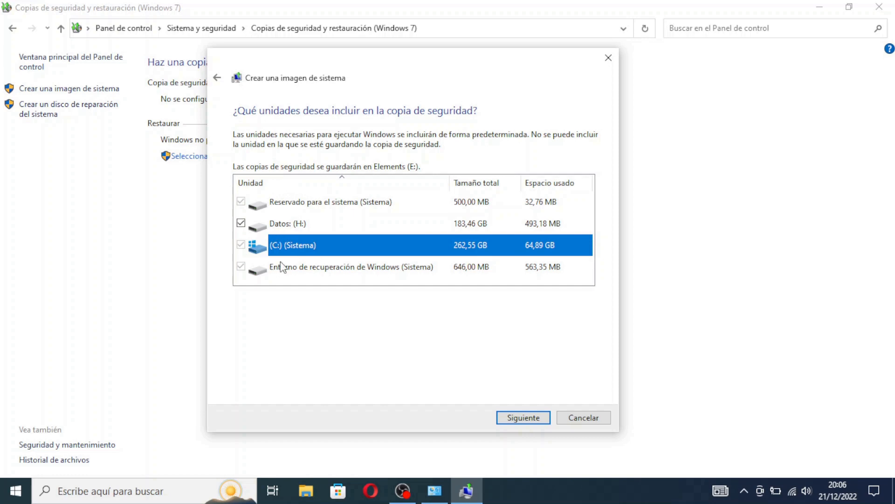
{"action": "left_click", "coordinate": [301, 273]}
{"action": "left_click", "coordinate": [303, 199]}
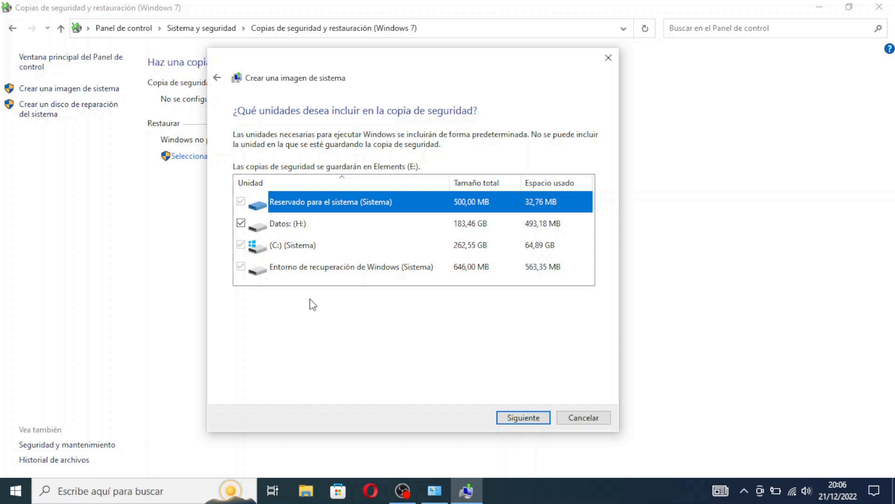
{"action": "left_click", "coordinate": [517, 417]}
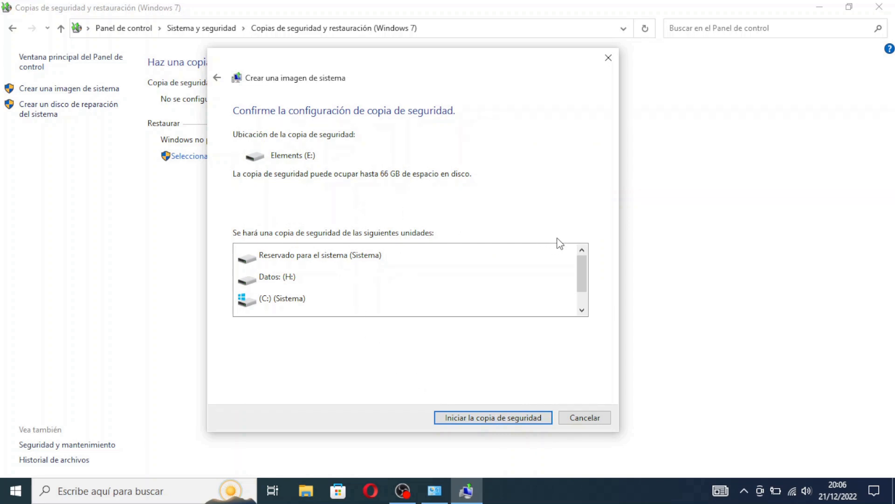
Review the drives listed for backup and start the system image backup to Elements (E:).
{"action": "left_click_drag", "start_coordinate": [581, 268], "coordinate": [561, 260]}
{"action": "left_click", "coordinate": [503, 420]}
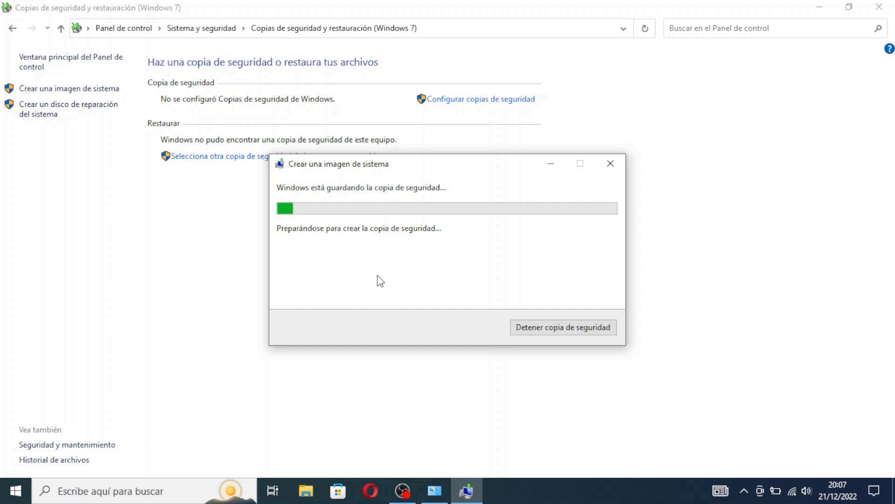
{"action": "left_click", "coordinate": [403, 490]}
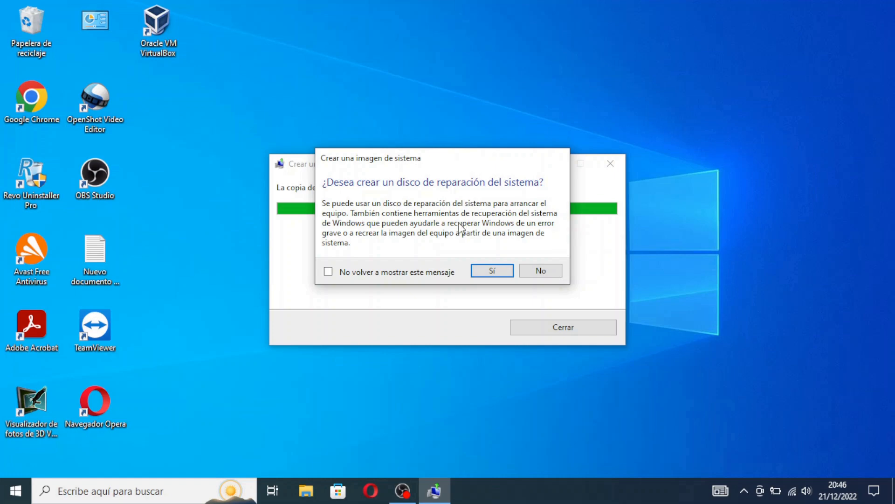
Decline creating a system repair disc and close the system image wizard.
{"action": "left_click", "coordinate": [541, 272]}
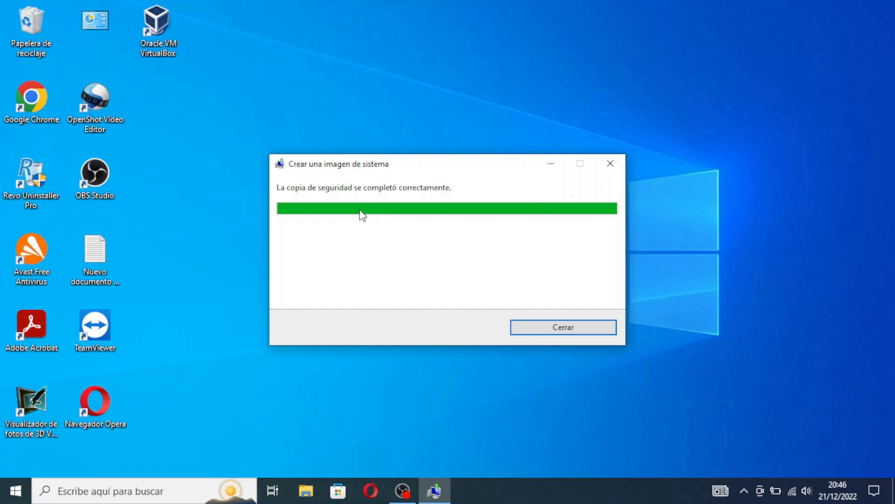
{"action": "left_click", "coordinate": [564, 328]}
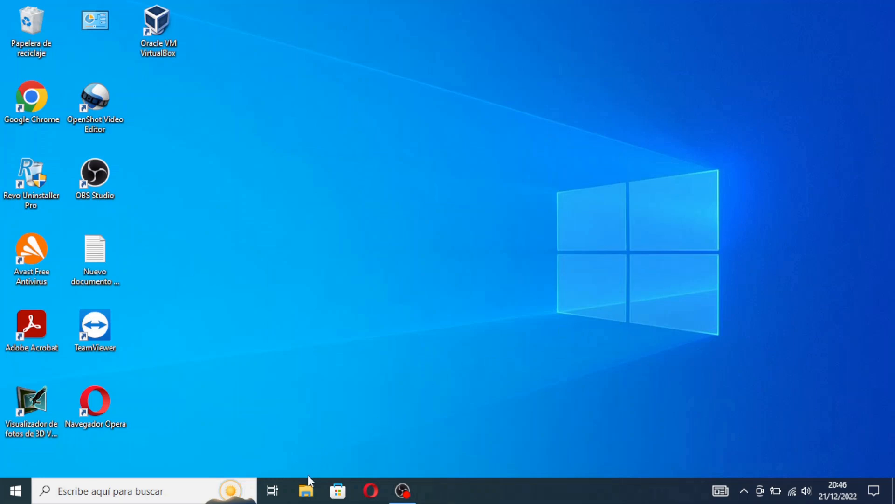
{"action": "left_click", "coordinate": [307, 491]}
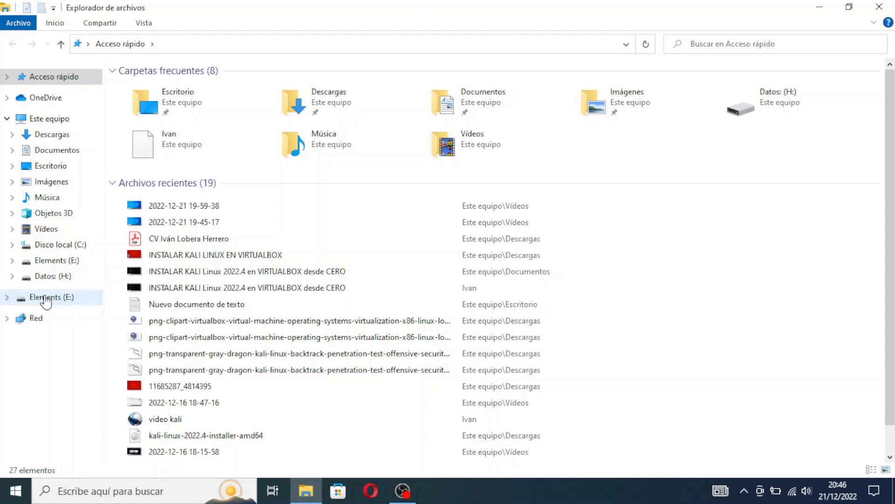
{"action": "left_click", "coordinate": [47, 301]}
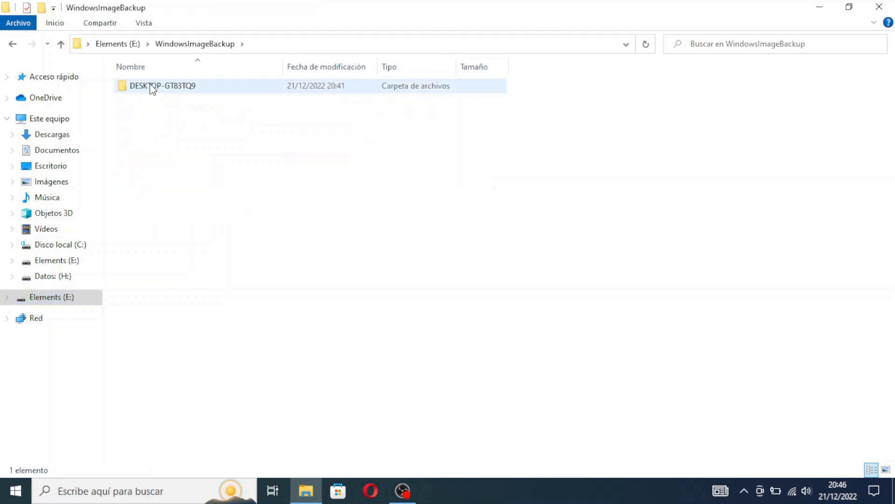
{"action": "double_click", "coordinate": [136, 90]}
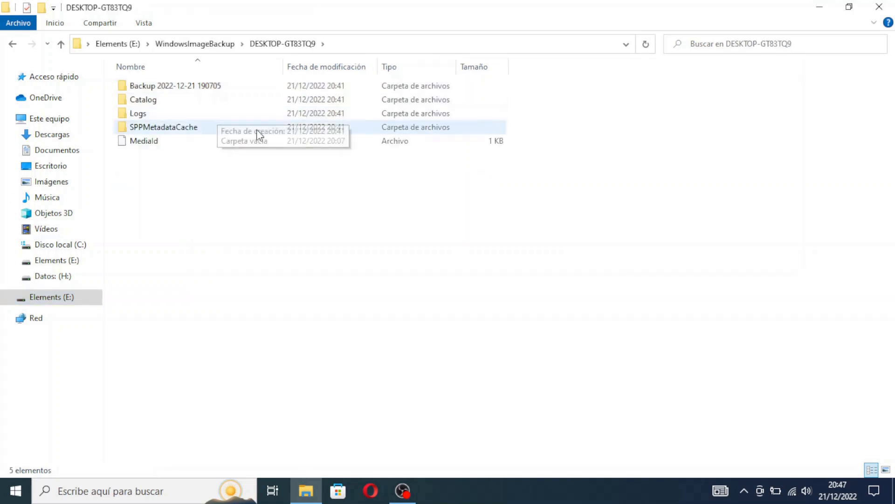
{"action": "double_click", "coordinate": [159, 86]}
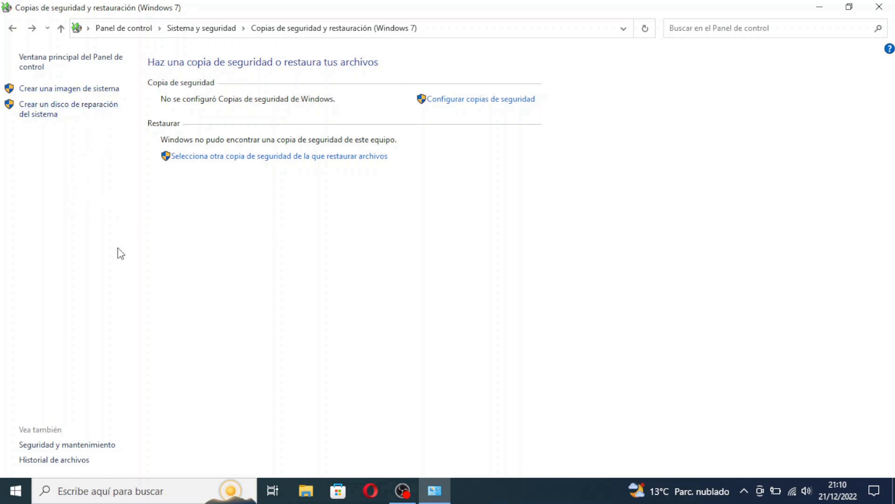
Set Elements (E:) as the Historial de archivos drive without moving the existing files.
{"action": "left_click", "coordinate": [59, 460]}
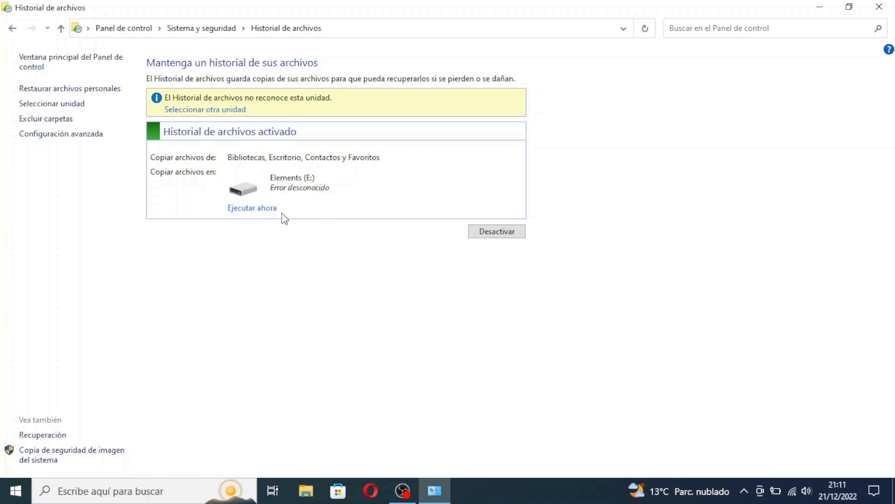
{"action": "left_click", "coordinate": [66, 106]}
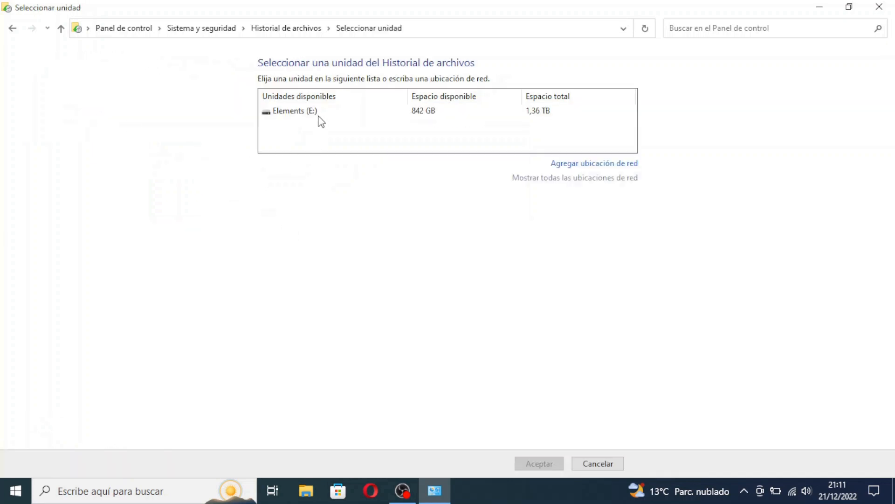
{"action": "left_click", "coordinate": [321, 111]}
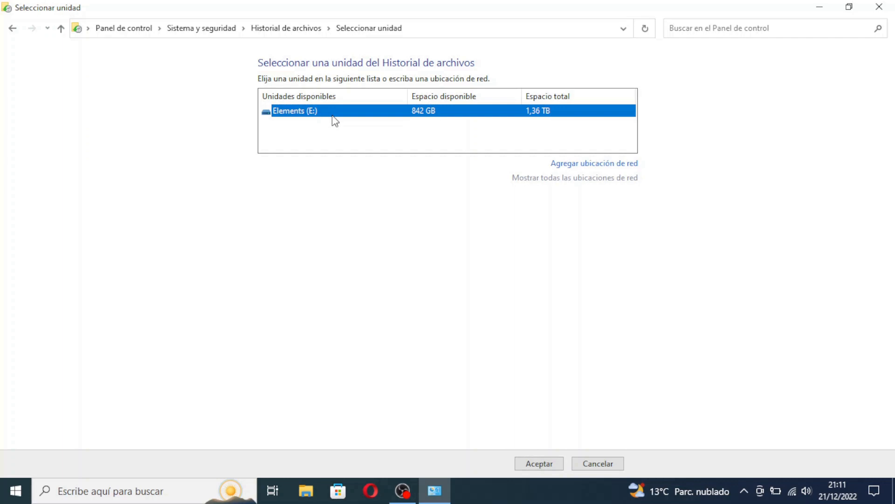
{"action": "left_click", "coordinate": [539, 464]}
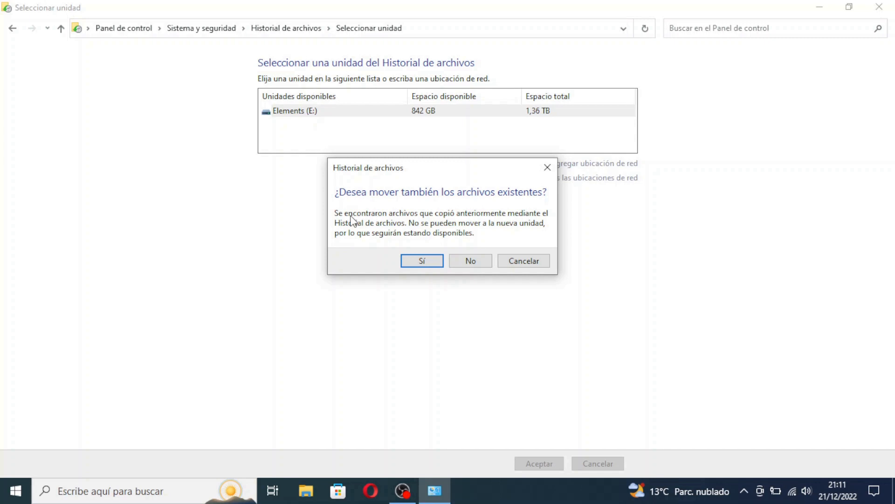
{"action": "left_click", "coordinate": [467, 260]}
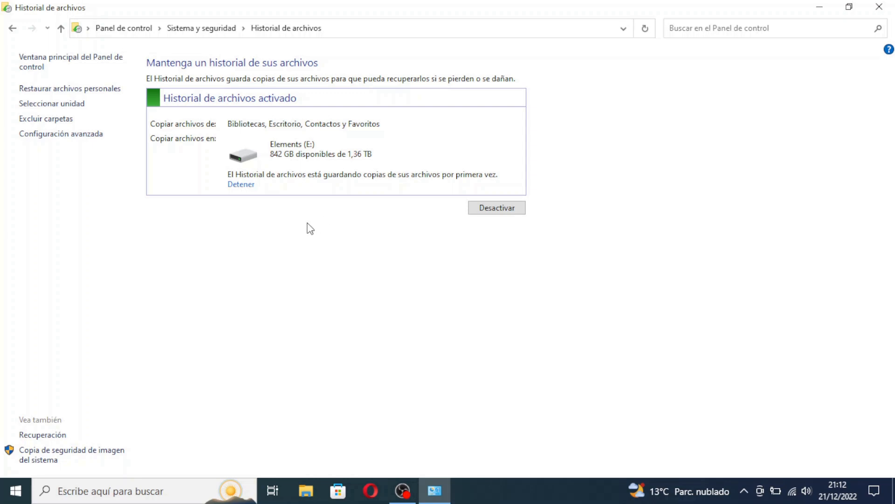
Open Historial de archivos' advanced settings and keep file copies at Diariamente and saved versions at Para siempre (predeterminado).
{"action": "left_click", "coordinate": [45, 135]}
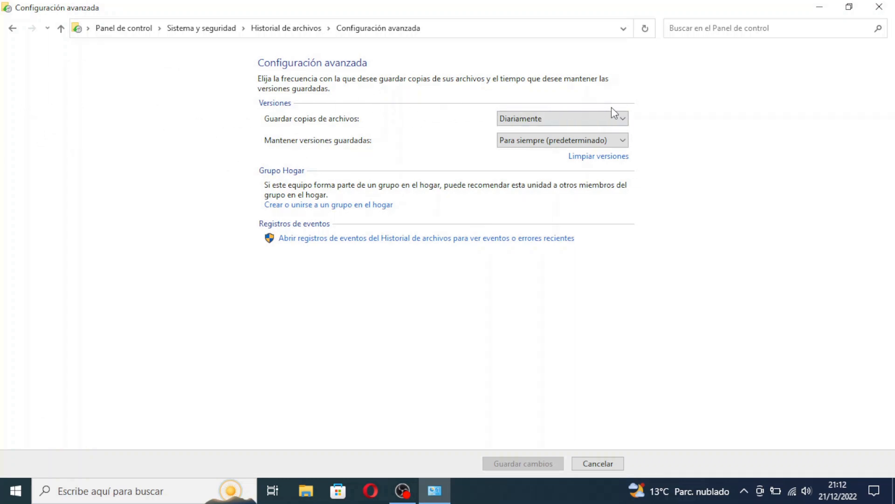
{"action": "left_click", "coordinate": [622, 119]}
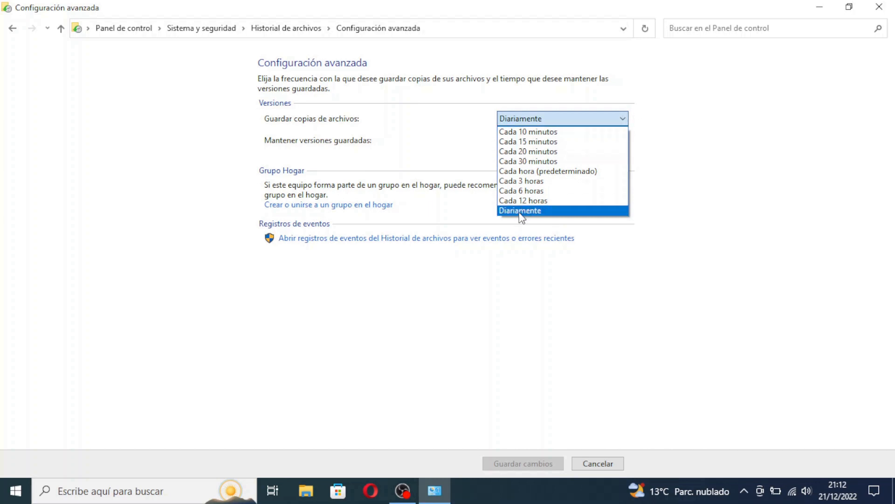
{"action": "left_click", "coordinate": [642, 206]}
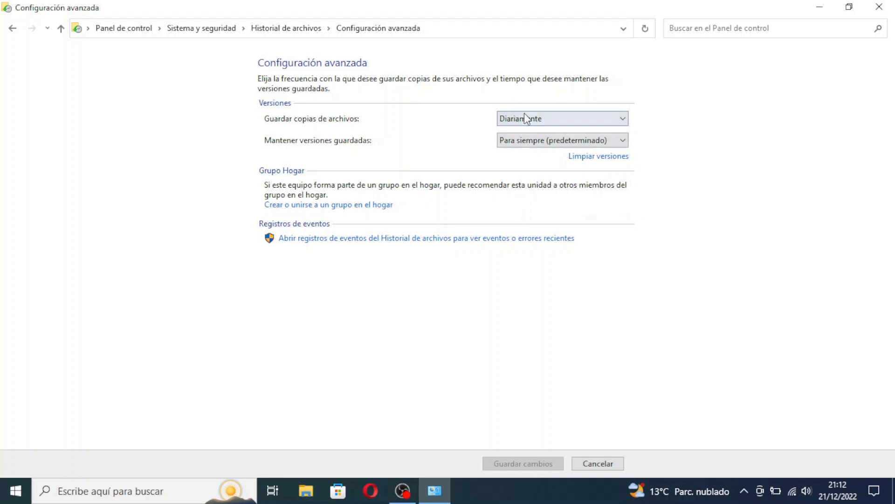
{"action": "left_click", "coordinate": [622, 141]}
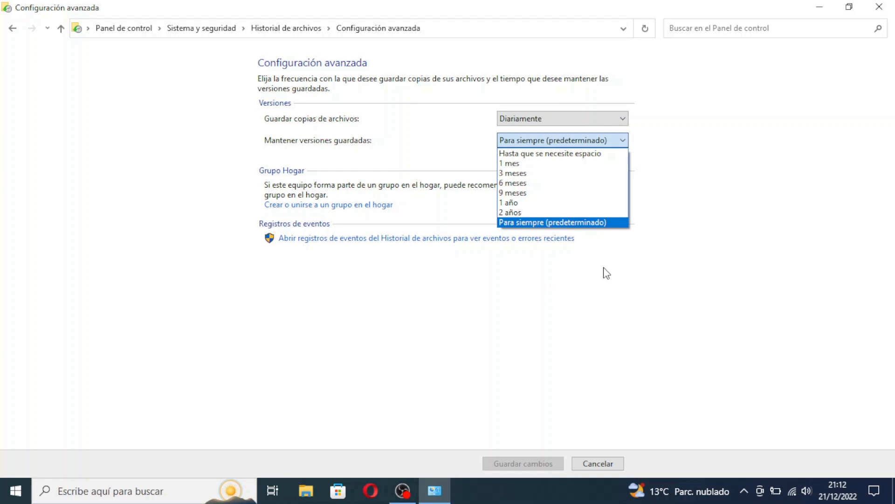
{"action": "left_click", "coordinate": [542, 223]}
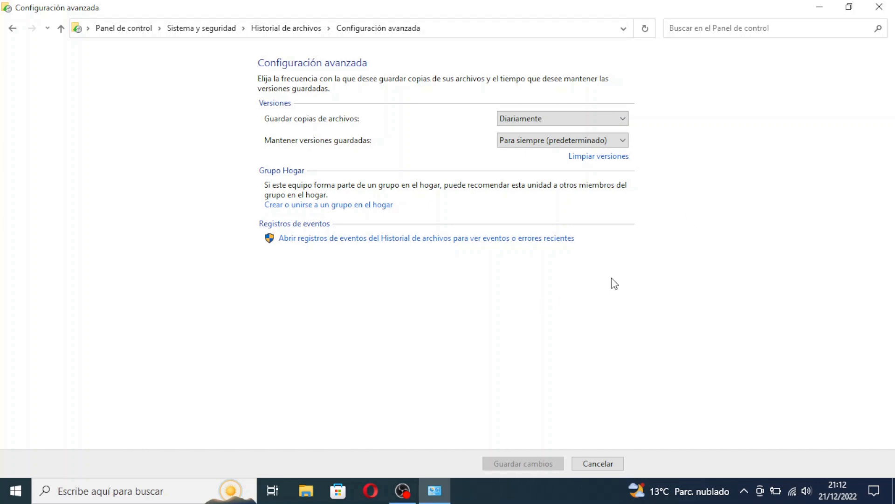
Review the available choices for copy frequency and for how long saved versions are kept.
{"action": "left_click", "coordinate": [543, 122]}
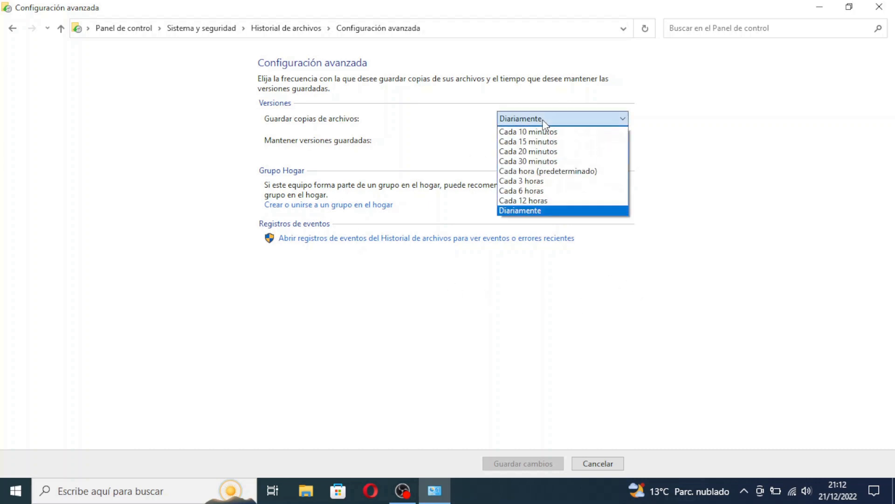
{"action": "left_click", "coordinate": [649, 136]}
{"action": "left_click", "coordinate": [602, 140]}
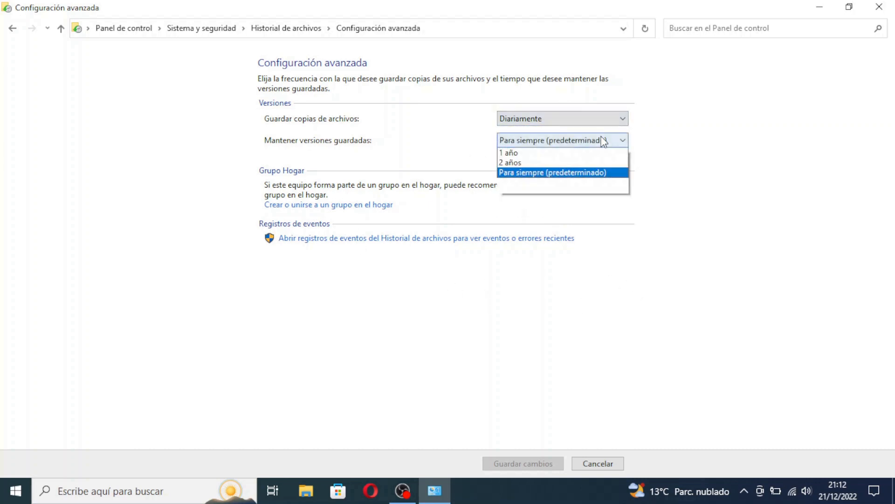
{"action": "left_click", "coordinate": [669, 150]}
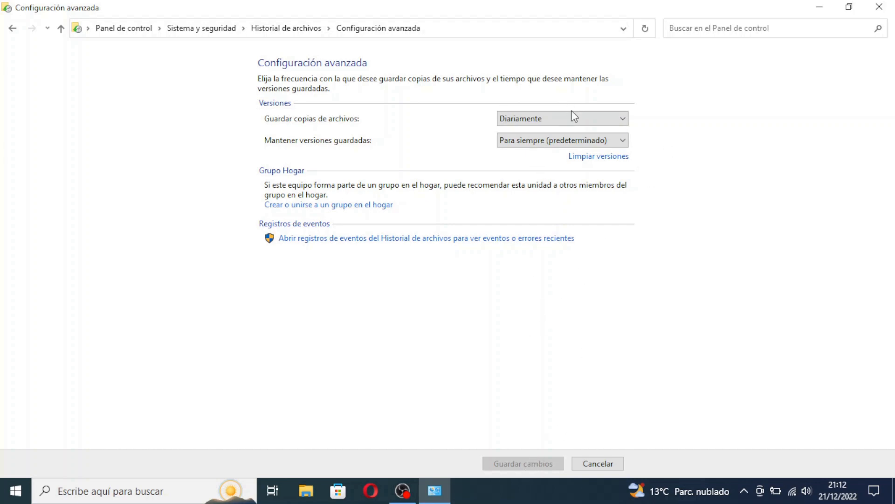
Switch saved-version retention to 2 años, return it to Para siempre (predeterminado), and save the changes.
{"action": "left_click", "coordinate": [578, 141]}
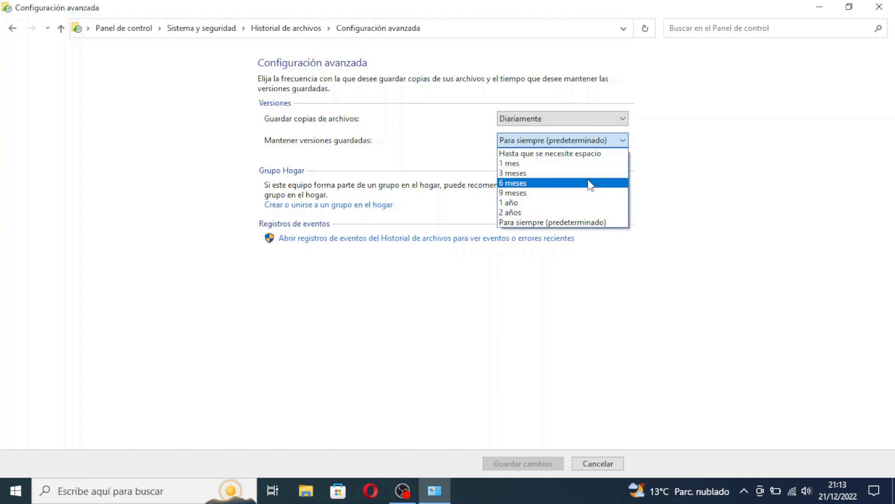
{"action": "left_click", "coordinate": [567, 212]}
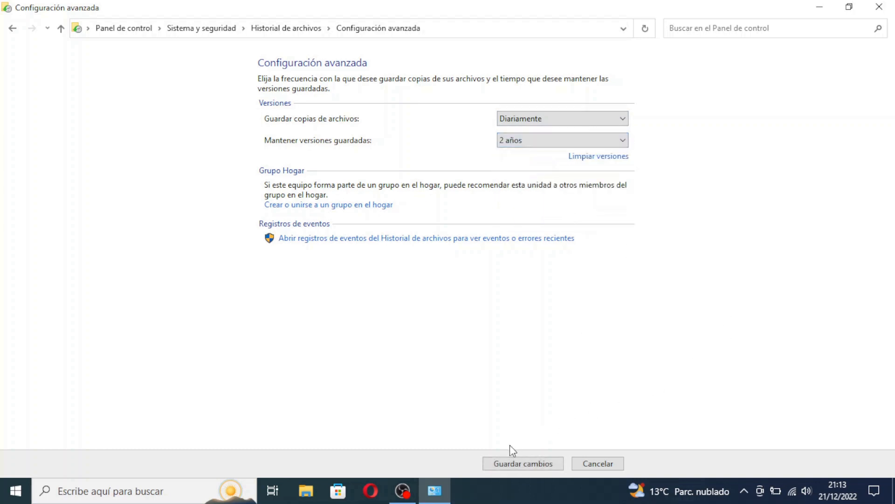
{"action": "left_click", "coordinate": [573, 140]}
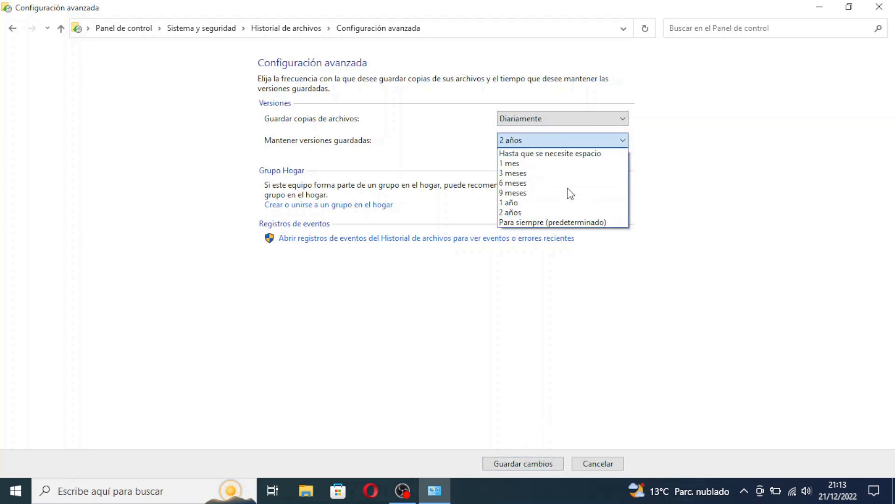
{"action": "left_click", "coordinate": [550, 222]}
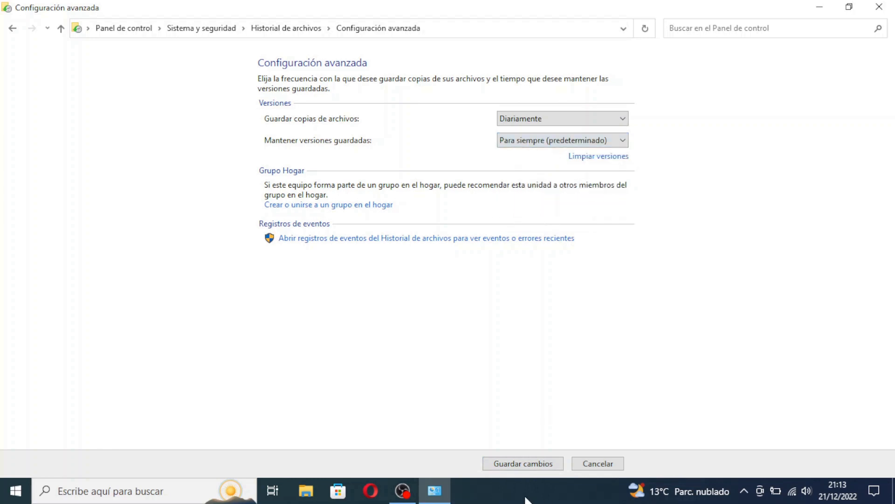
{"action": "left_click", "coordinate": [516, 463]}
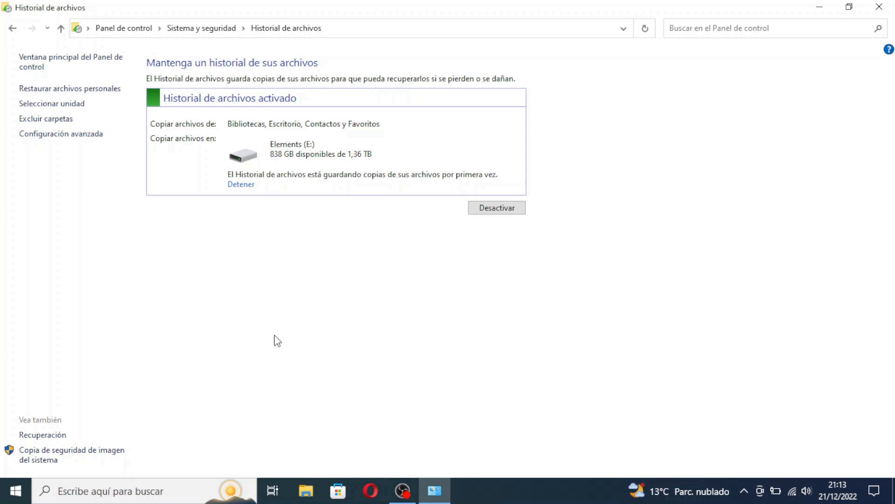
Browse to Documentos in the folder picker for Historial de archivos exclusions, and return to the main page without excluding anything.
{"action": "left_click", "coordinate": [63, 120]}
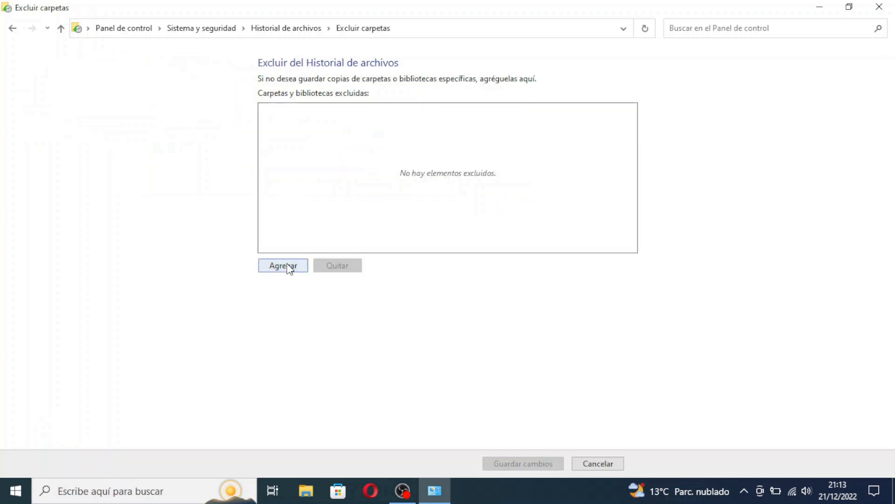
{"action": "left_click", "coordinate": [276, 270]}
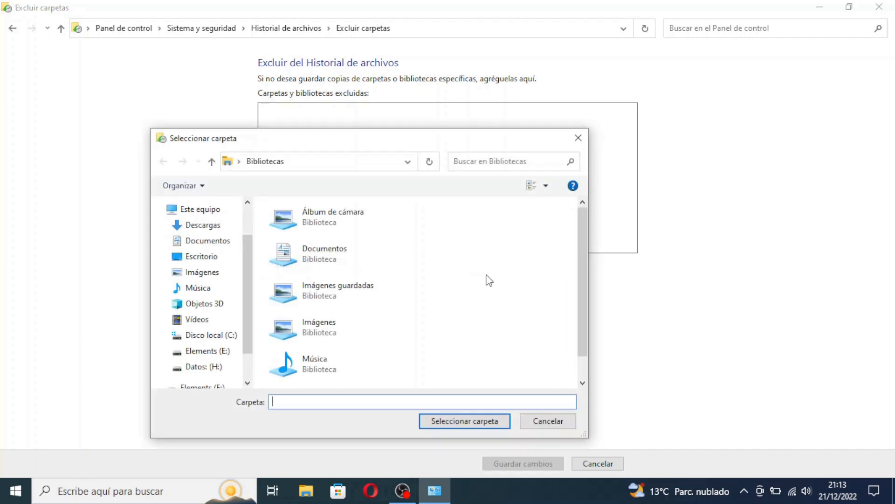
{"action": "mouse_move", "coordinate": [580, 256]}
{"action": "left_mouse_down"}
{"action": "mouse_move", "coordinate": [582, 283]}
{"action": "mouse_move", "coordinate": [569, 238]}
{"action": "mouse_move", "coordinate": [572, 270]}
{"action": "left_mouse_up"}
{"action": "left_click_drag", "start_coordinate": [507, 129], "coordinate": [560, 161]}
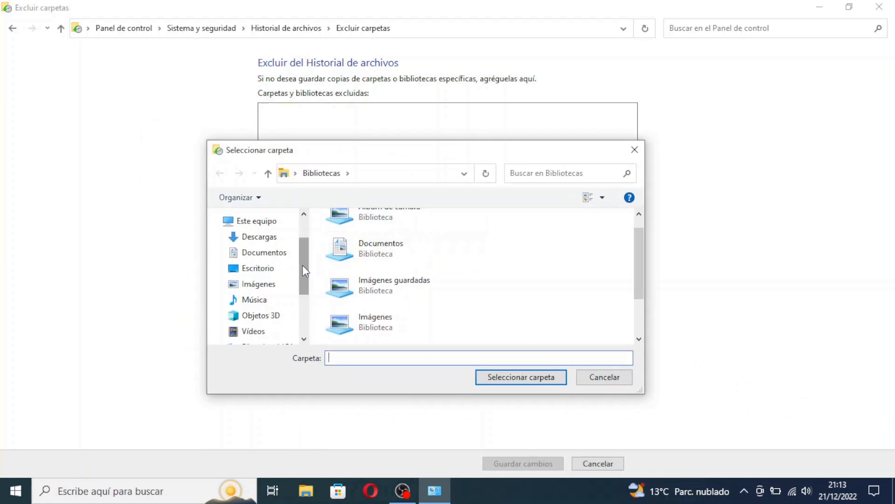
{"action": "left_click_drag", "start_coordinate": [304, 252], "coordinate": [311, 231]}
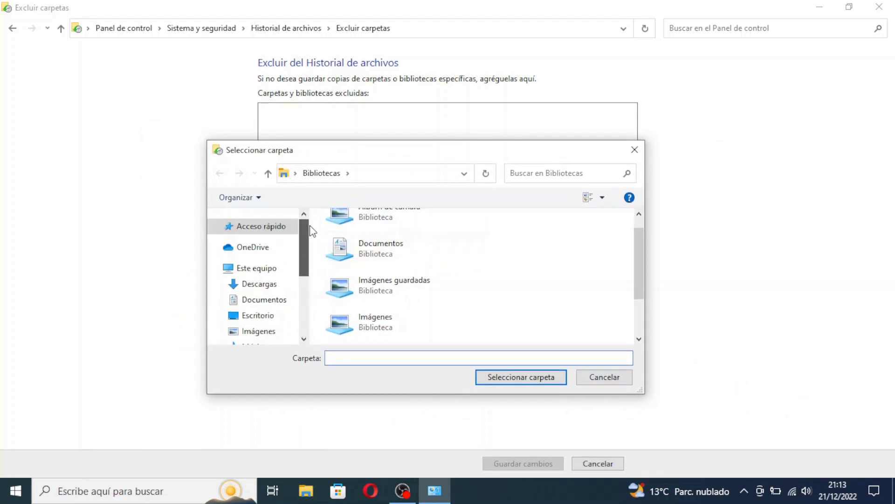
{"action": "left_click", "coordinate": [277, 300]}
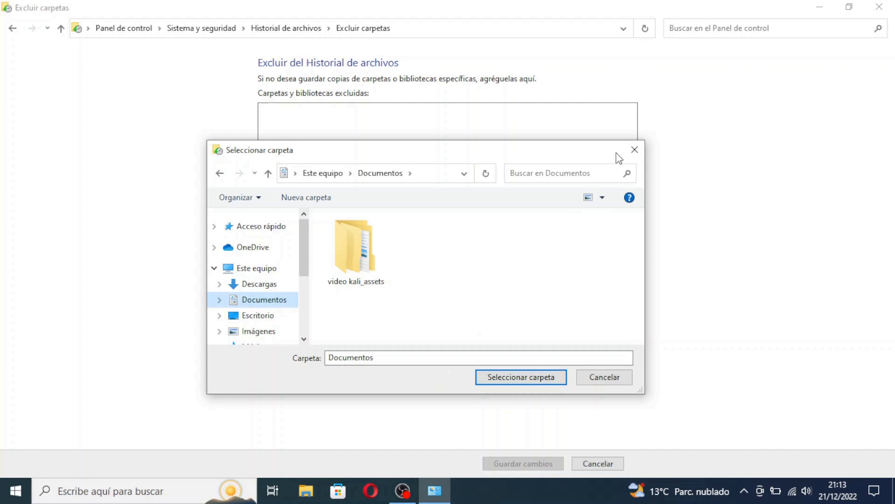
{"action": "left_click", "coordinate": [633, 149]}
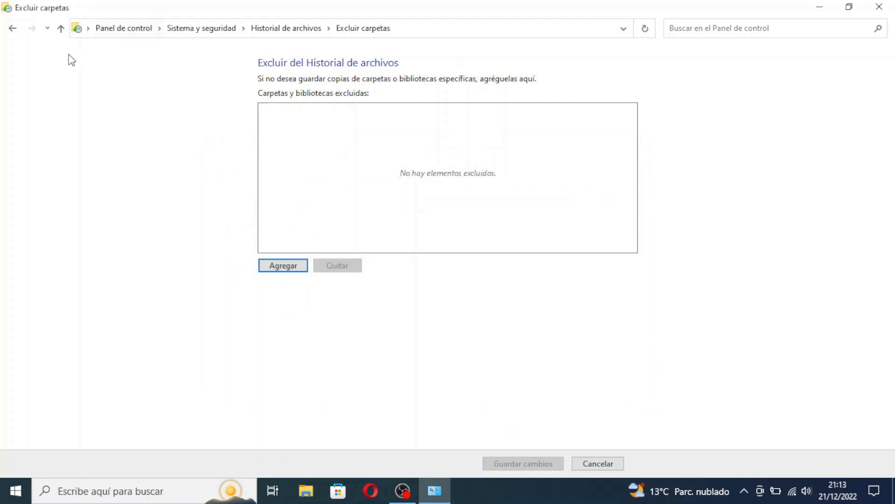
{"action": "left_click", "coordinate": [61, 29]}
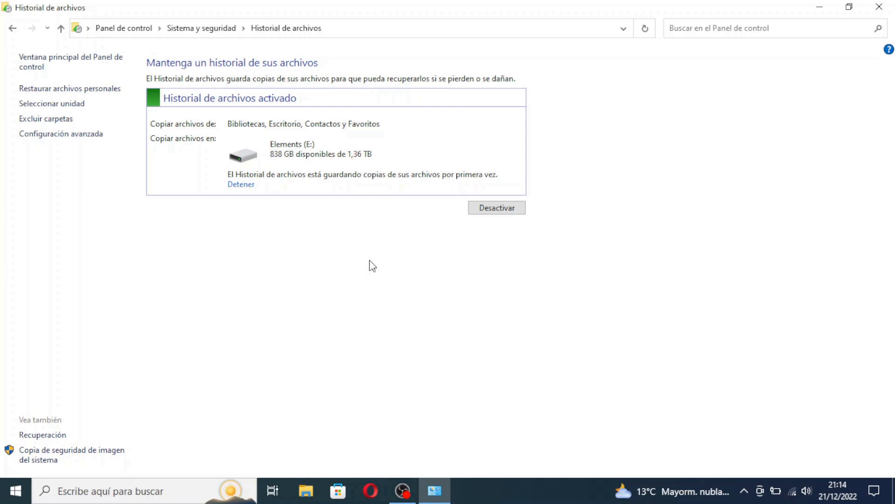
Switch to Windows Configuración and review the Copia de seguridad options for schedule, retention and backed-up folders.
{"action": "left_click", "coordinate": [161, 493]}
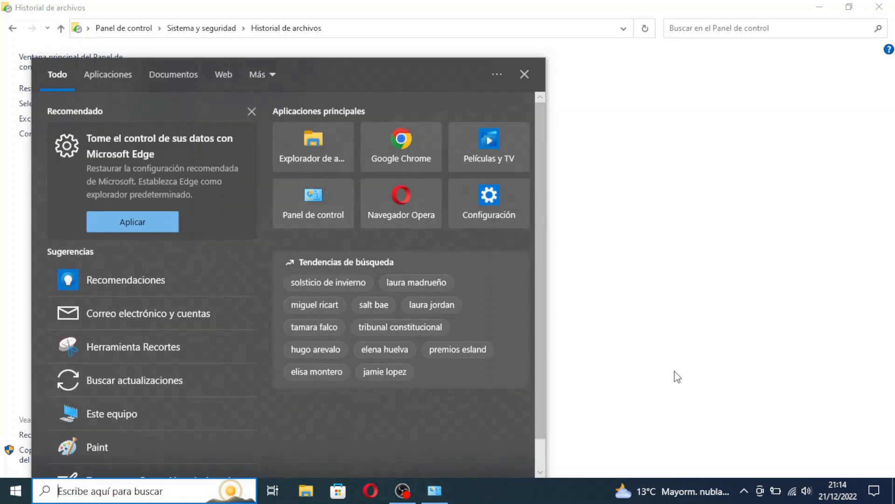
{"action": "type", "text": "con"}
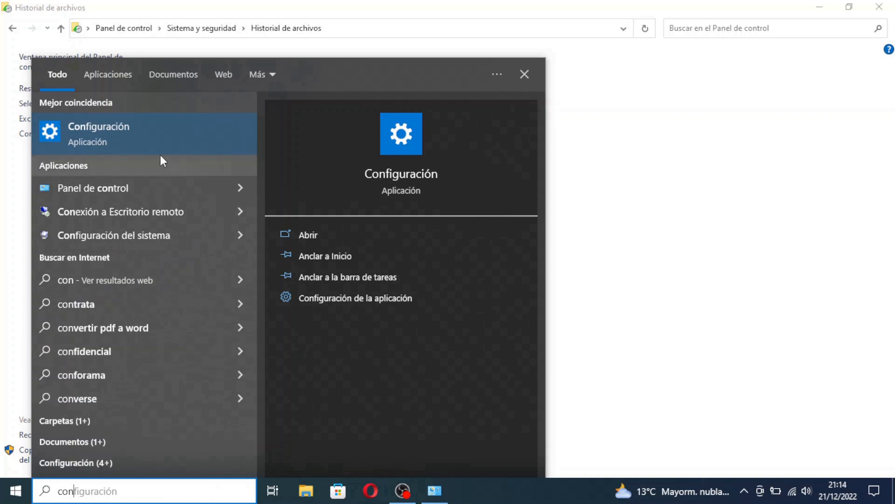
{"action": "left_click", "coordinate": [137, 141]}
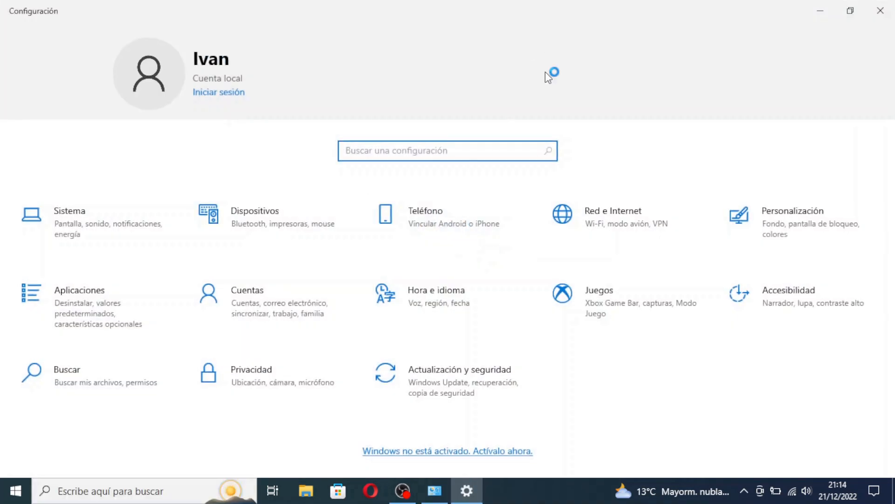
{"action": "left_click", "coordinate": [412, 371]}
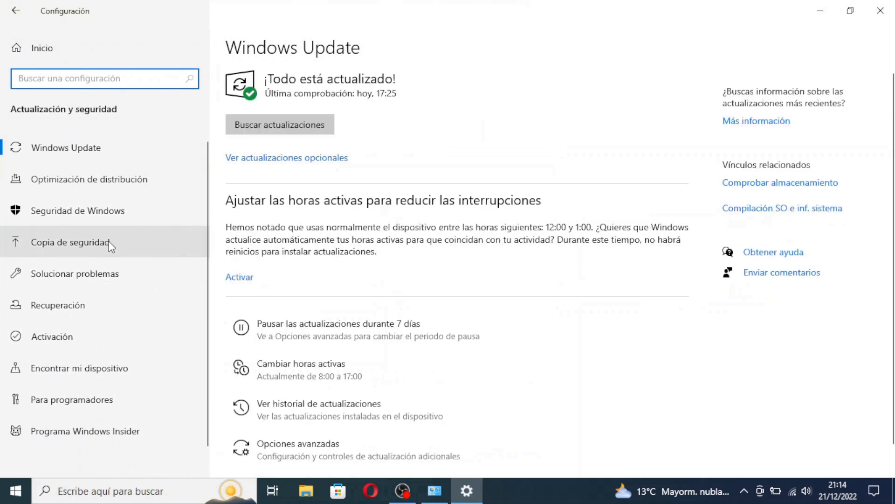
{"action": "left_click", "coordinate": [108, 241]}
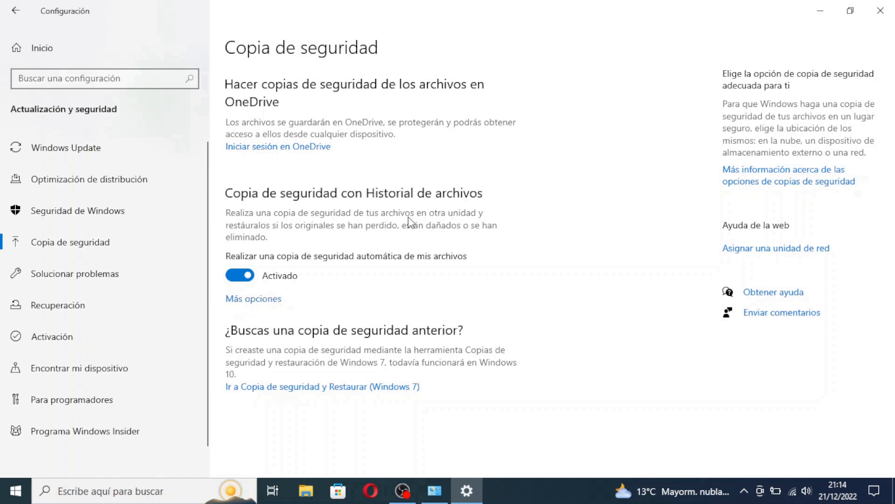
{"action": "left_click", "coordinate": [236, 300]}
{"action": "left_click", "coordinate": [270, 302]}
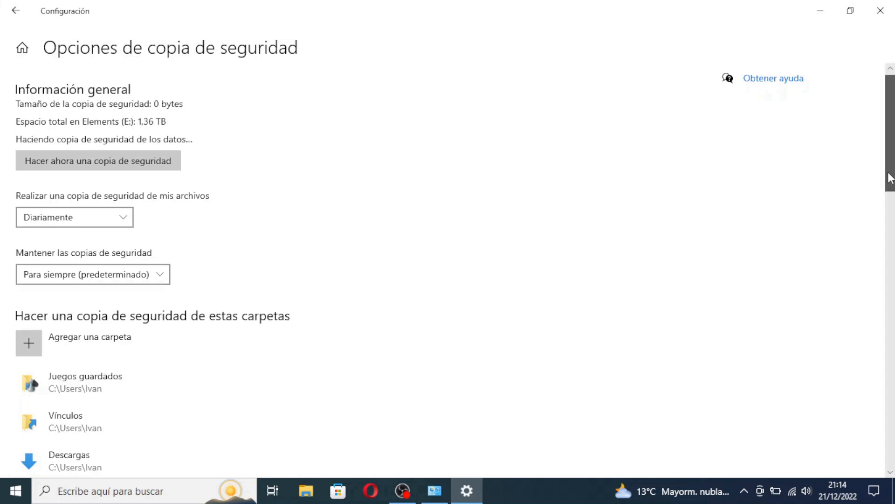
{"action": "left_click_drag", "start_coordinate": [890, 176], "coordinate": [816, 224]}
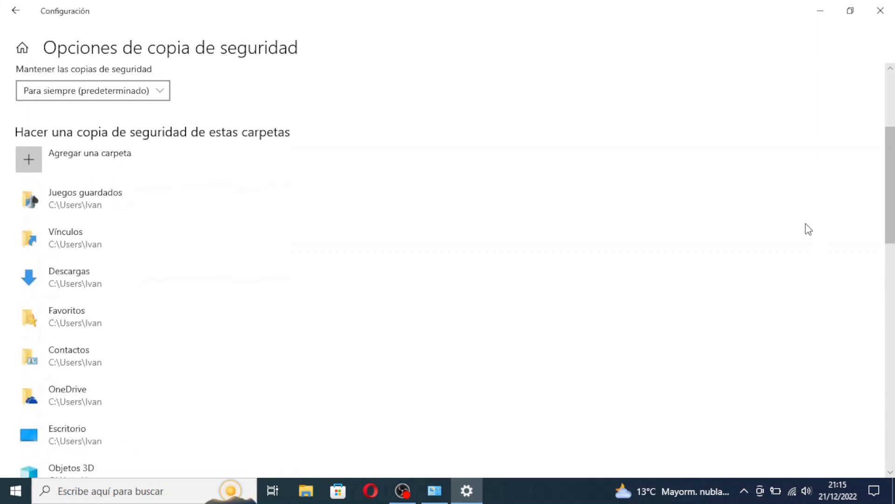
Open the picker for adding a backup folder, dismiss it without choosing one, and exit Configuración.
{"action": "left_click", "coordinate": [49, 164]}
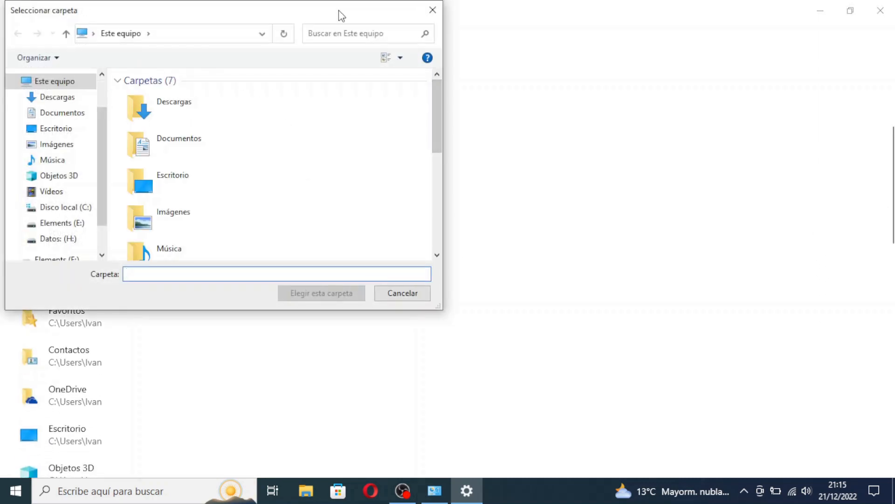
{"action": "left_click_drag", "start_coordinate": [340, 13], "coordinate": [551, 79]}
{"action": "left_click", "coordinate": [651, 73]}
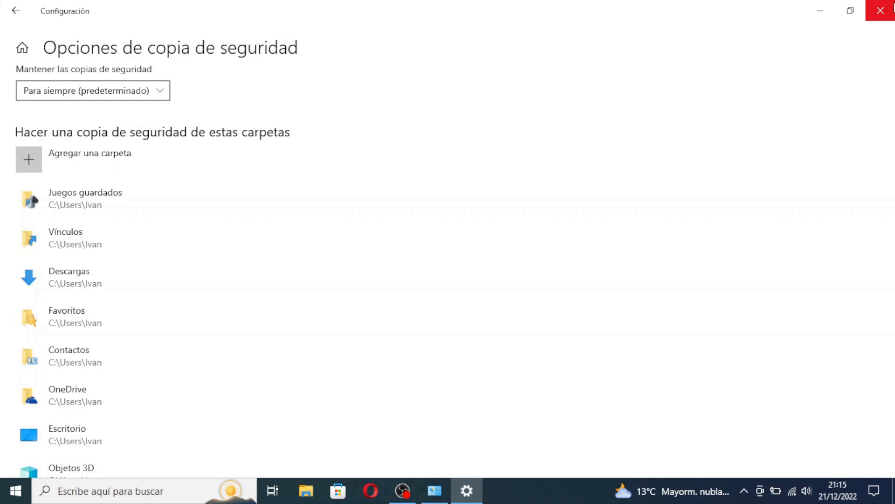
{"action": "left_click", "coordinate": [890, 7]}
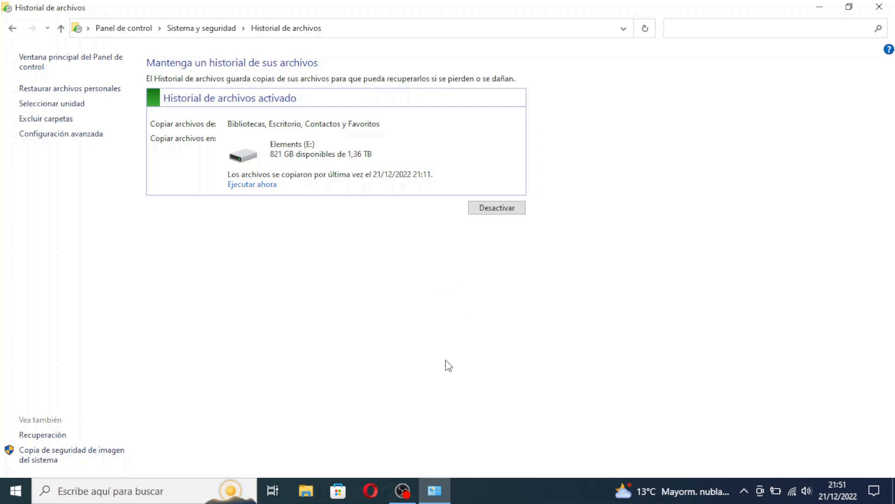
Switch to File Explorer and open the FileHistory folder on Elements (E:).
{"action": "left_click", "coordinate": [305, 496]}
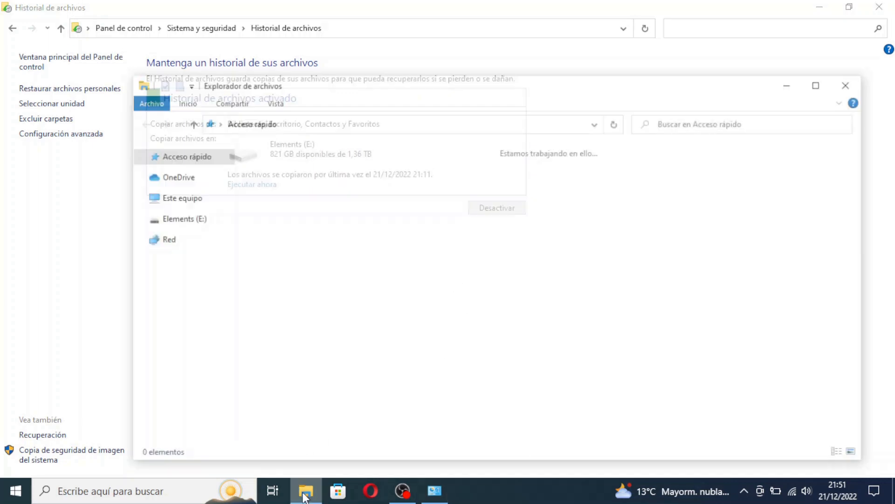
{"action": "left_click", "coordinate": [817, 88]}
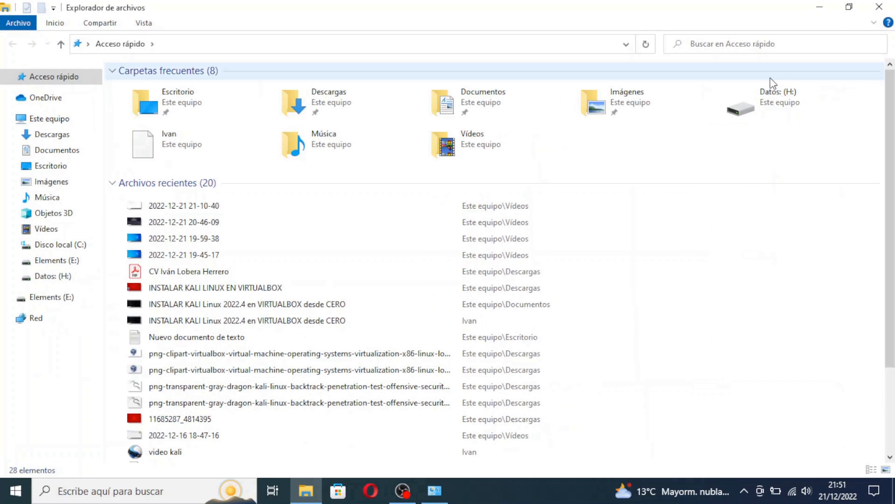
{"action": "left_click", "coordinate": [58, 299]}
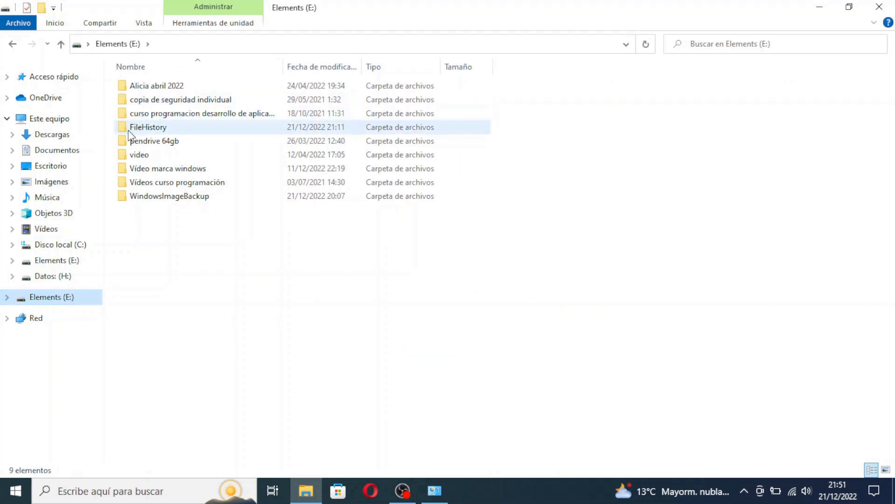
{"action": "mouse_move", "coordinate": [130, 135]}
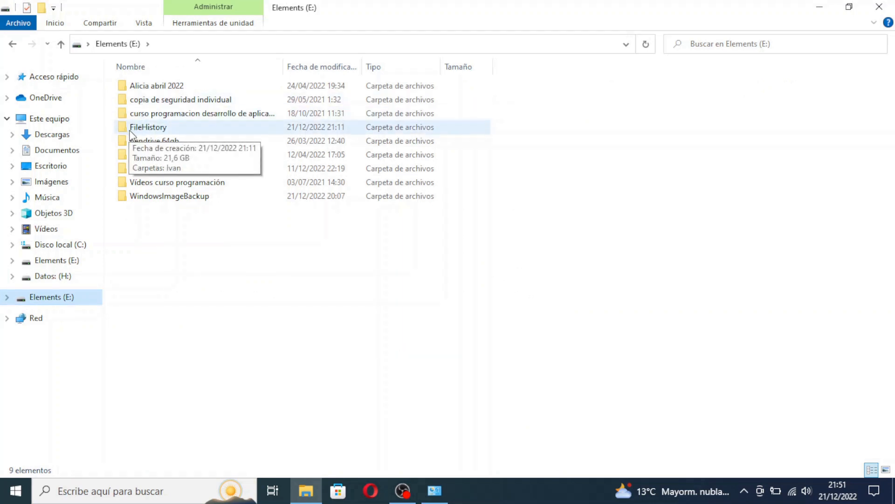
{"action": "double_click", "coordinate": [129, 130]}
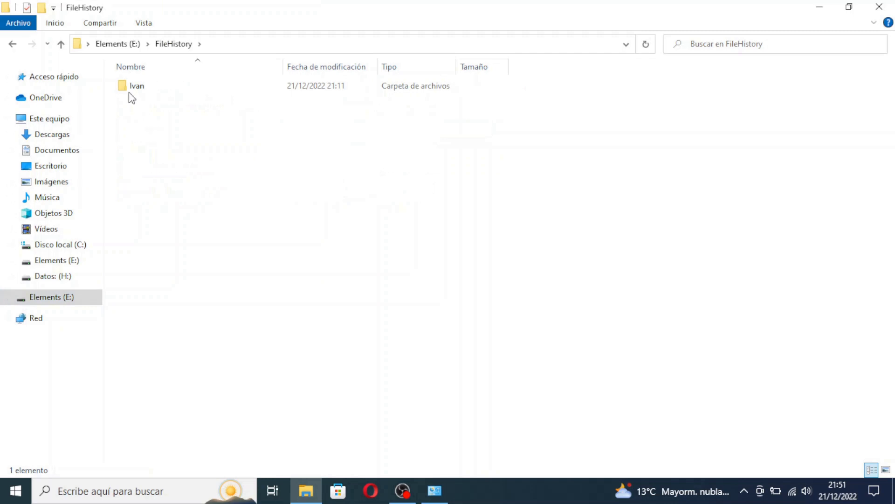
Browse the File History copy through DESKTOP-GT83TQ9, Data, C and Users to the user's backed-up Downloads folder.
{"action": "double_click", "coordinate": [125, 91]}
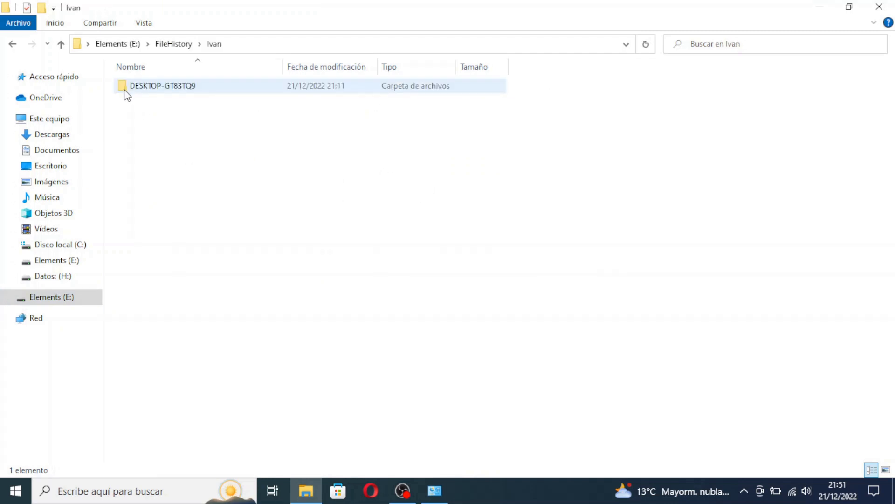
{"action": "double_click", "coordinate": [156, 89]}
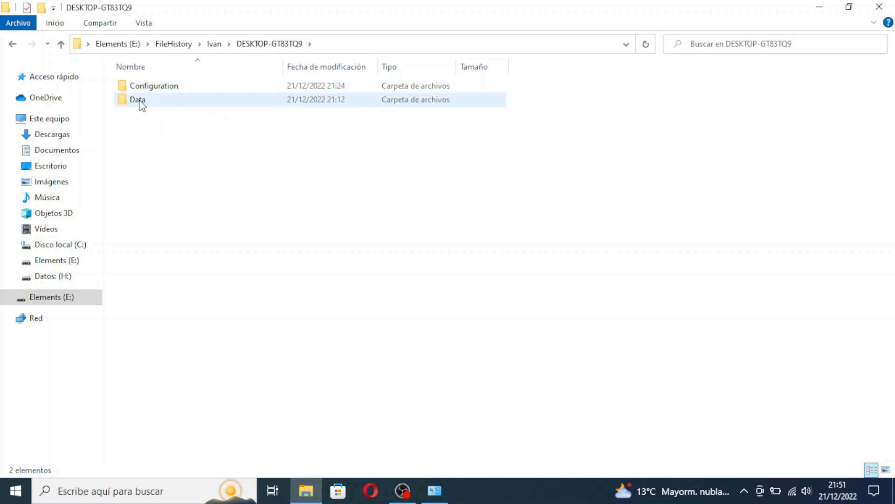
{"action": "double_click", "coordinate": [141, 101]}
{"action": "double_click", "coordinate": [135, 100]}
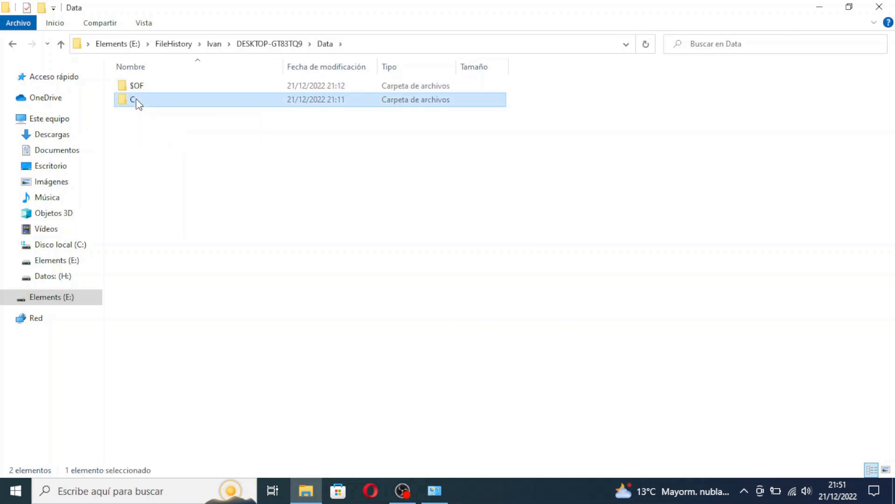
{"action": "double_click", "coordinate": [128, 85]}
{"action": "double_click", "coordinate": [128, 86]}
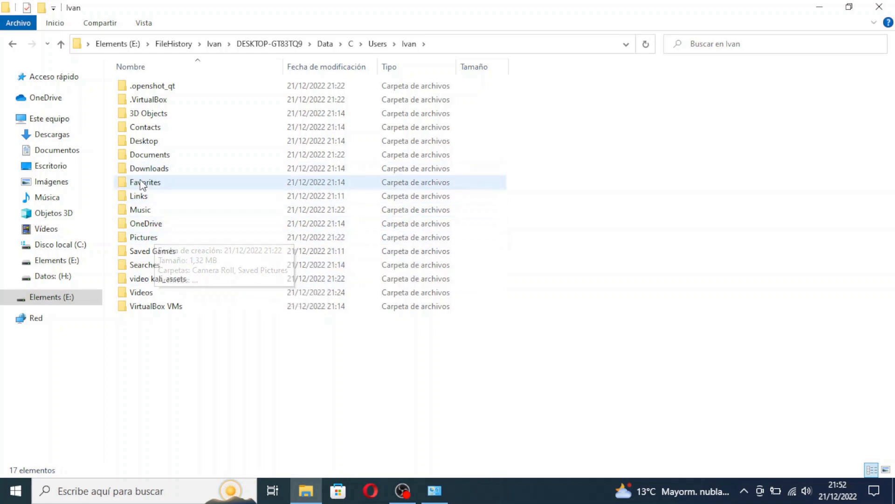
{"action": "double_click", "coordinate": [156, 168]}
Copy a png-clipart-virtualbox image from the backed-up Downloads folder onto the desktop, and close the folder window.
{"action": "double_click", "coordinate": [448, 8]}
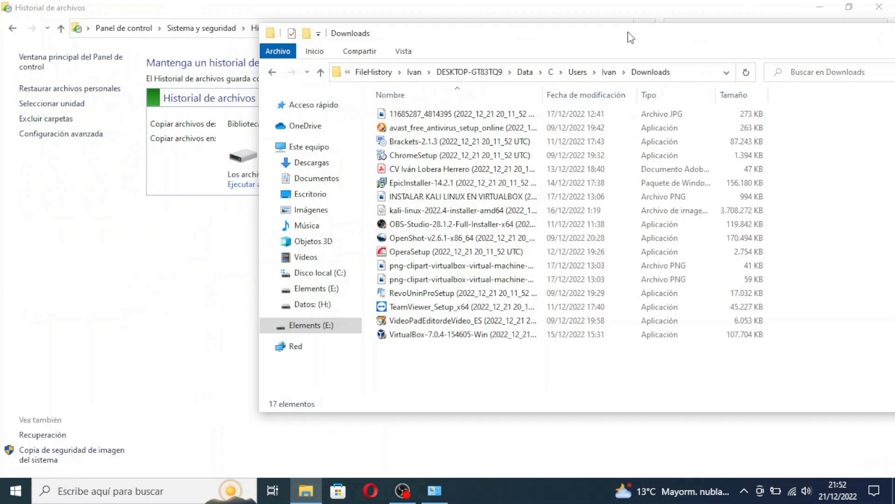
{"action": "left_click", "coordinate": [820, 5]}
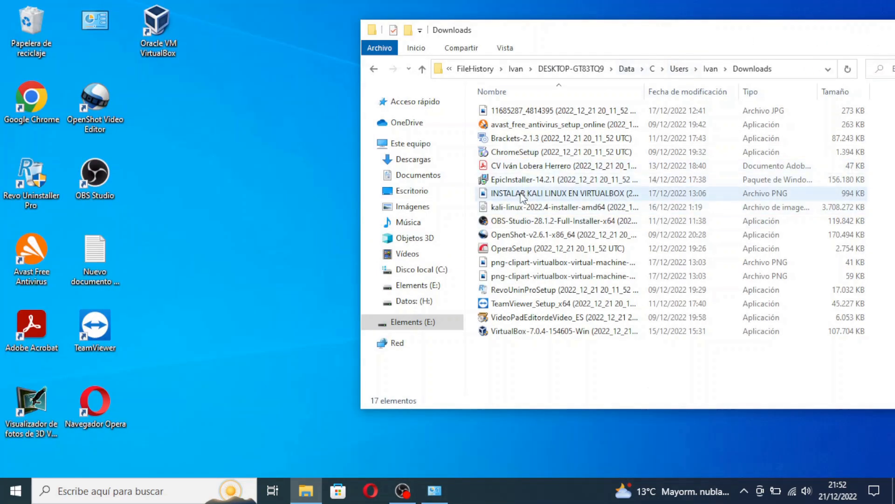
{"action": "left_click_drag", "start_coordinate": [508, 262], "coordinate": [178, 105]}
{"action": "left_click_drag", "start_coordinate": [811, 23], "coordinate": [591, 30]}
{"action": "left_click", "coordinate": [864, 34]}
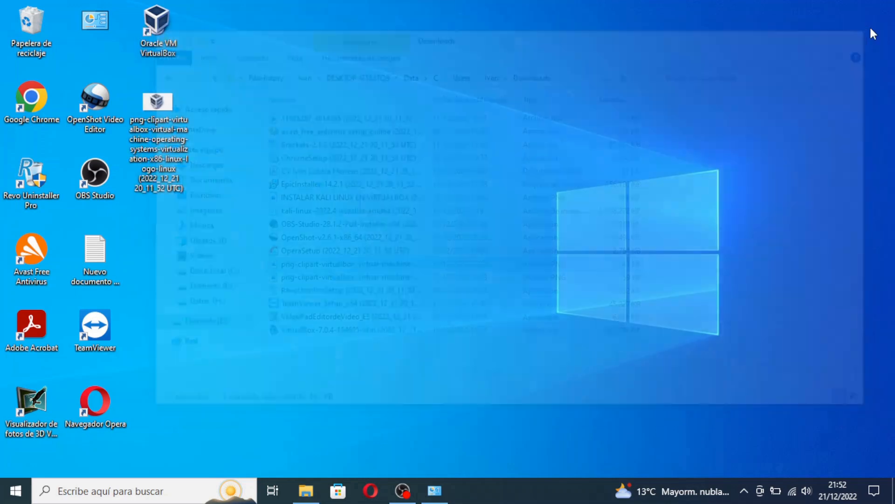
Switch to Historial de archivos and open its personal file restore window at full size.
{"action": "left_click", "coordinate": [435, 489]}
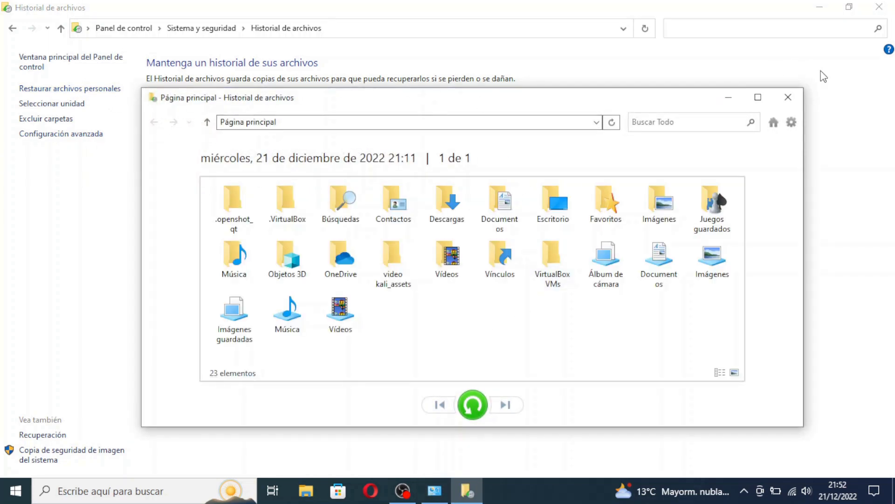
{"action": "left_click", "coordinate": [758, 98]}
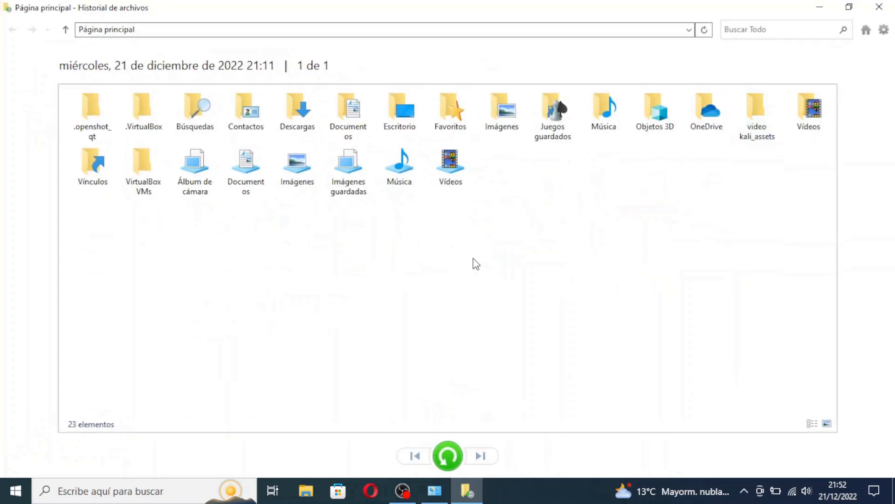
{"action": "left_click", "coordinate": [450, 457]}
{"action": "left_click", "coordinate": [400, 117]}
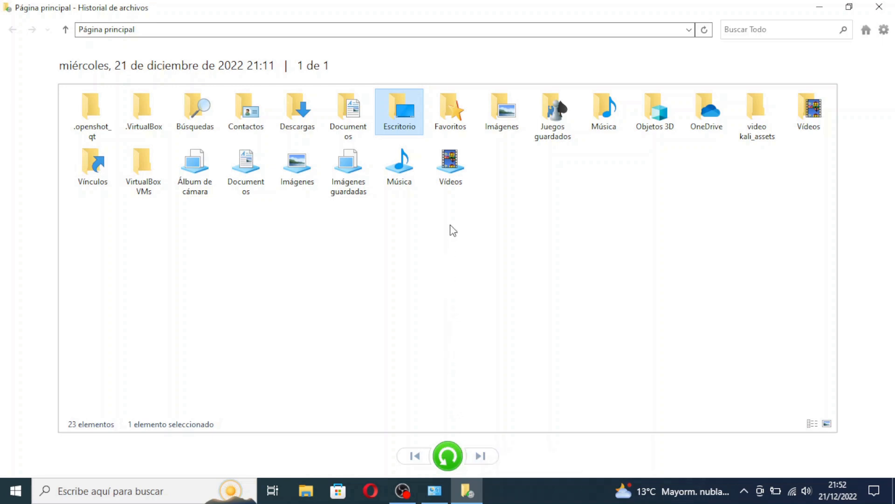
{"action": "left_click", "coordinate": [444, 113], "text": "ctrl"}
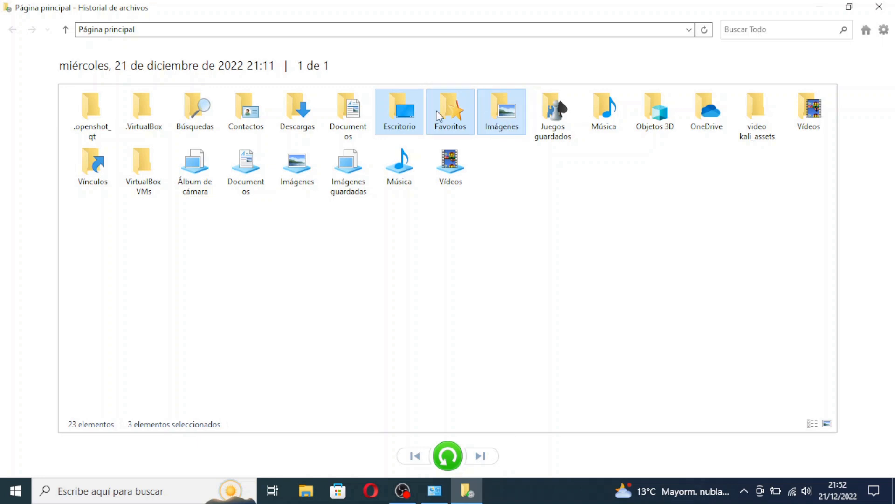
{"action": "left_click", "coordinate": [345, 111], "text": "ctrl"}
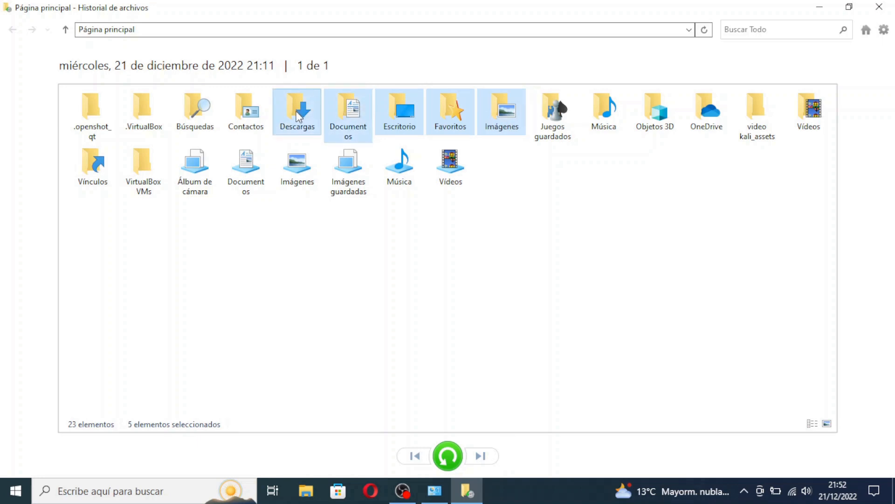
{"action": "left_click", "coordinate": [358, 272]}
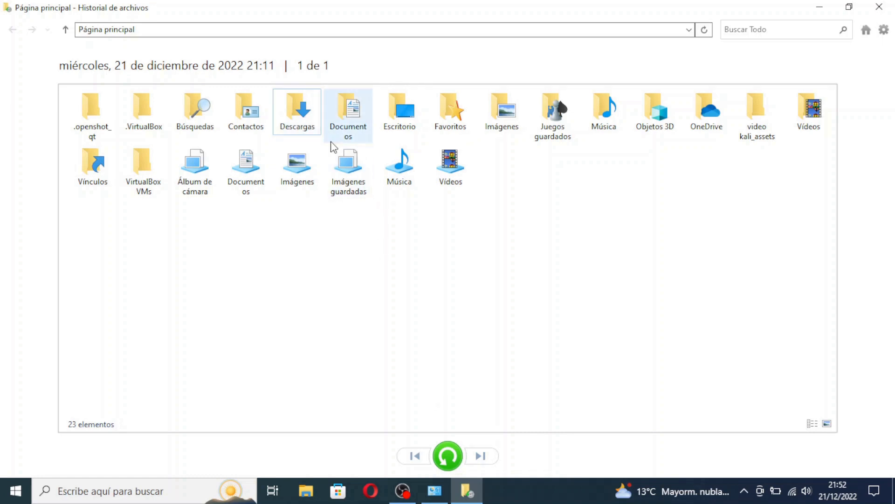
Start restoring Descargas, Documentos and Escritorio to their original location, replacing the files in the destination, and cancel the copy.
{"action": "left_click", "coordinate": [387, 119], "text": "ctrl"}
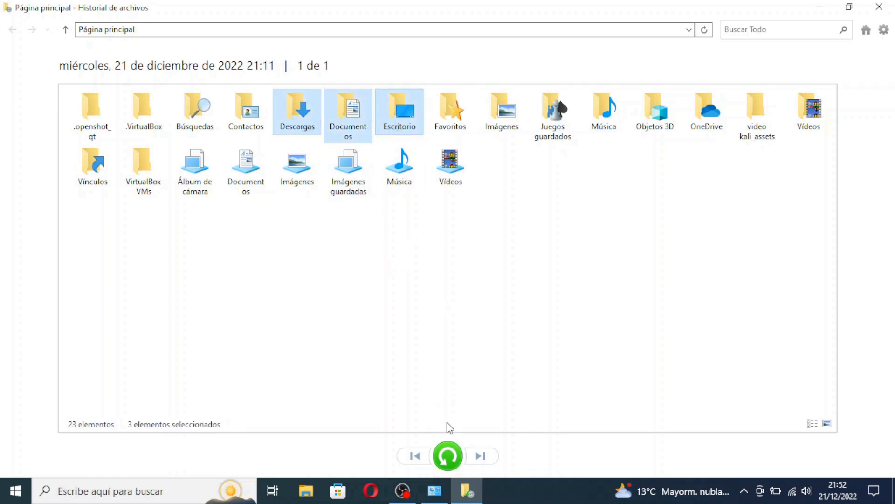
{"action": "left_click", "coordinate": [448, 452]}
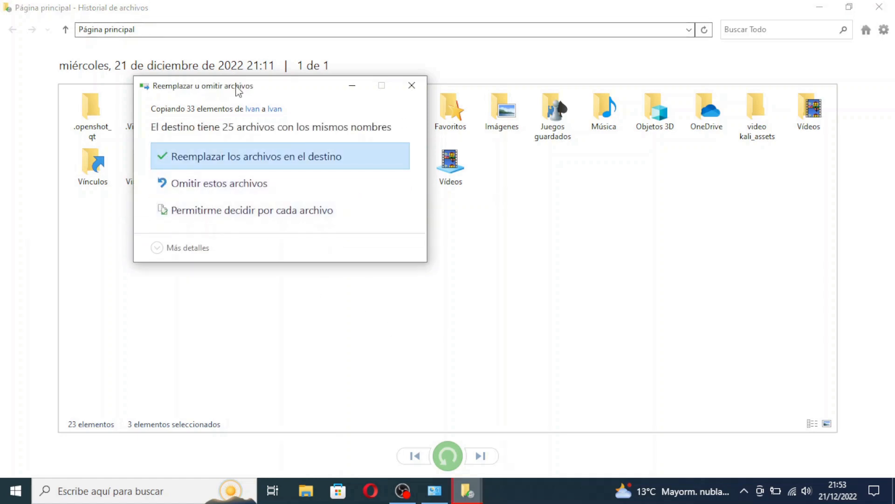
{"action": "left_click_drag", "start_coordinate": [235, 79], "coordinate": [448, 213]}
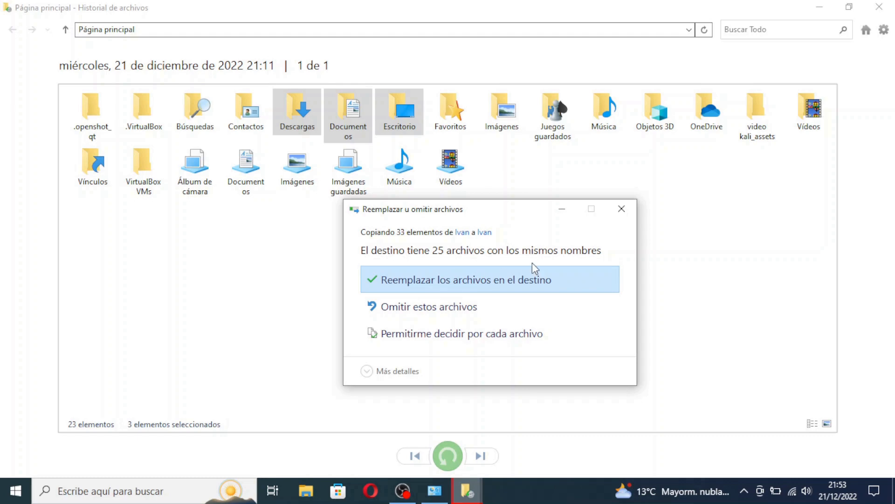
{"action": "left_click", "coordinate": [510, 286]}
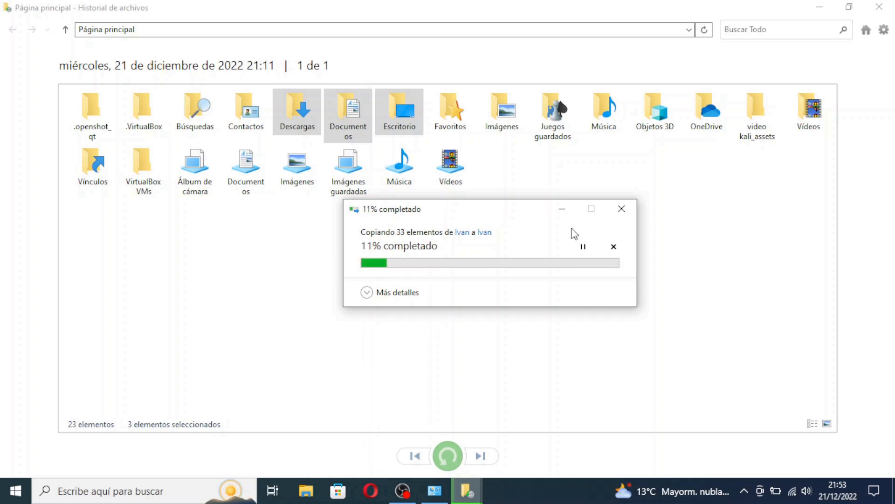
{"action": "left_click", "coordinate": [613, 247]}
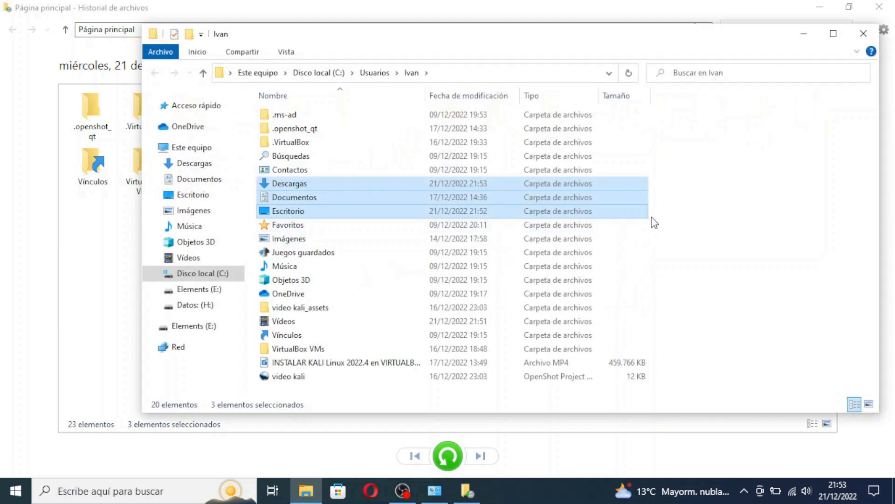
Close the user folder, the file restore window and Historial de archivos to return to the desktop.
{"action": "left_click", "coordinate": [856, 36]}
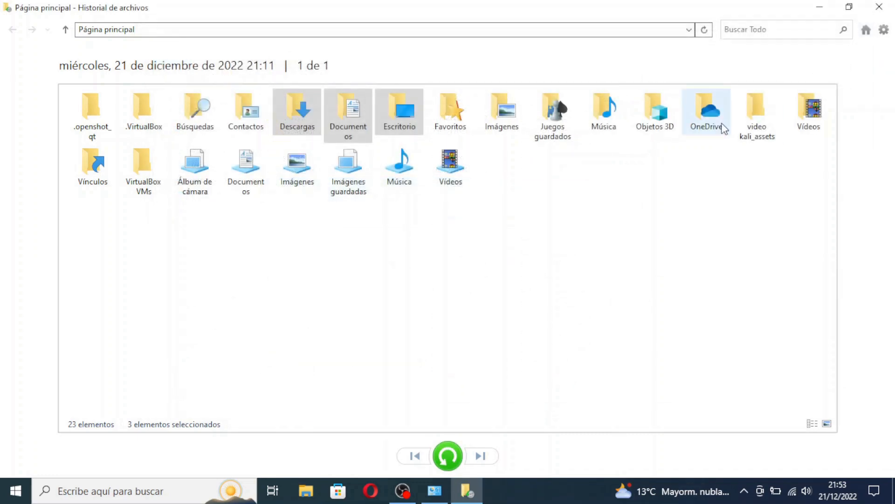
{"action": "left_click", "coordinate": [677, 166]}
{"action": "left_click", "coordinate": [892, 6]}
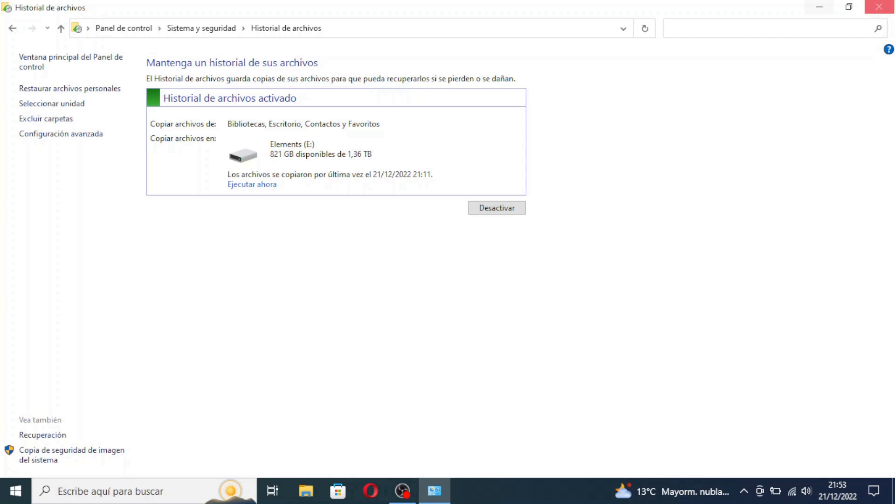
{"action": "left_click", "coordinate": [891, 6]}
{"action": "left_click_drag", "start_coordinate": [685, 113], "coordinate": [491, 246]}
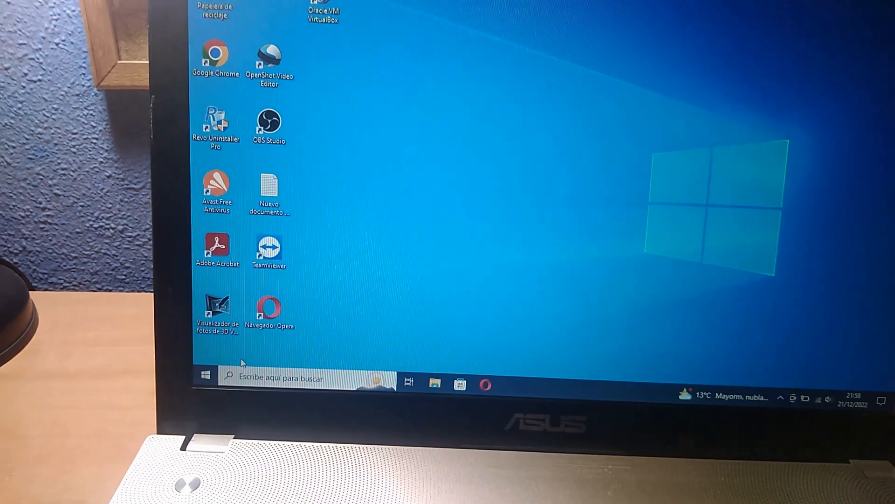
Restart the computer into the Windows recovery options.
{"action": "left_click", "coordinate": [212, 391]}
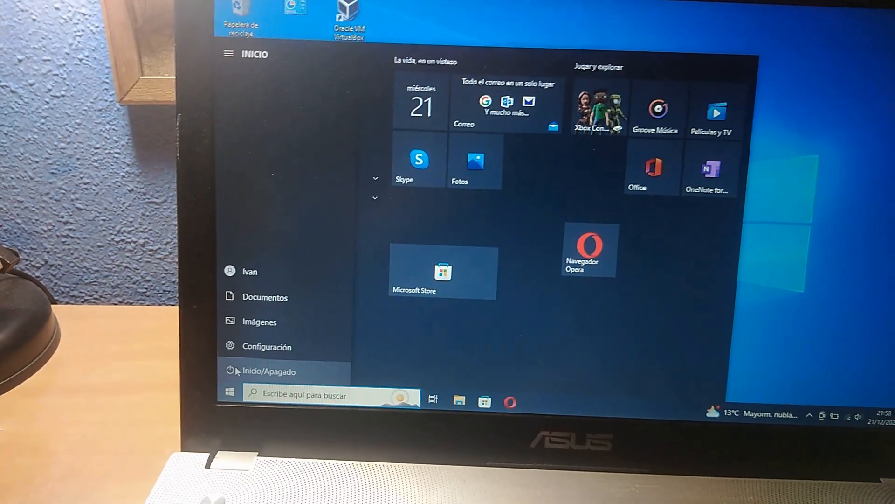
{"action": "left_click", "coordinate": [229, 370]}
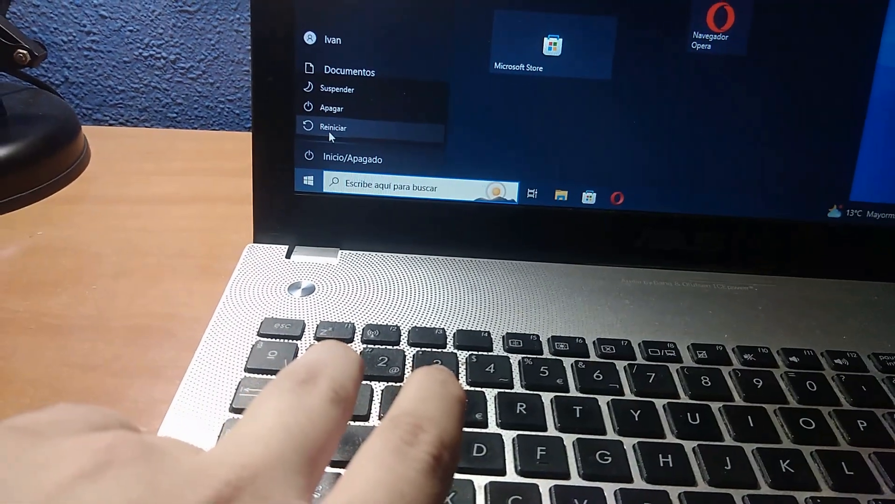
{"action": "left_click", "coordinate": [329, 129]}
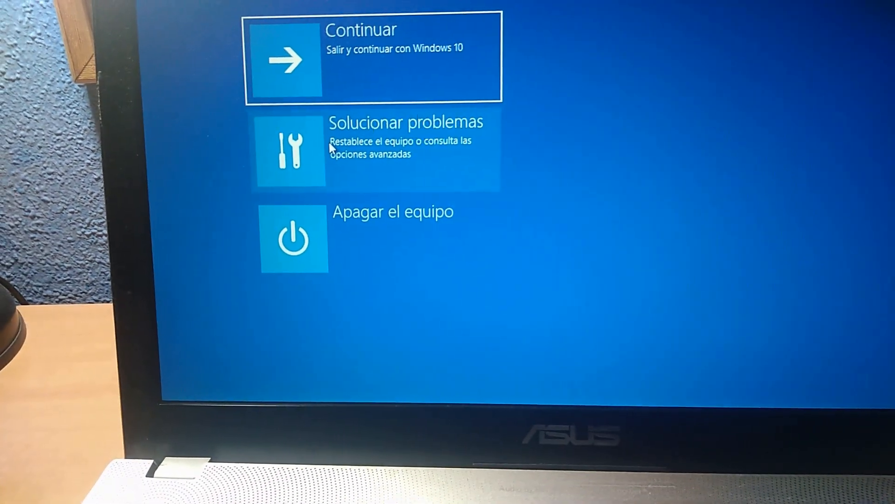
Open Recuperación de imagen del sistema from the advanced troubleshooting options and continue with the user's account.
{"action": "left_click", "coordinate": [329, 144]}
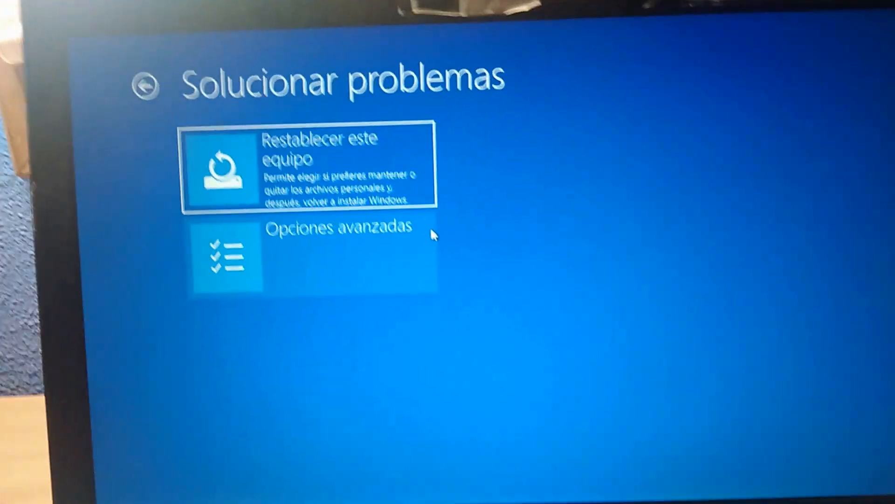
{"action": "left_click", "coordinate": [365, 206]}
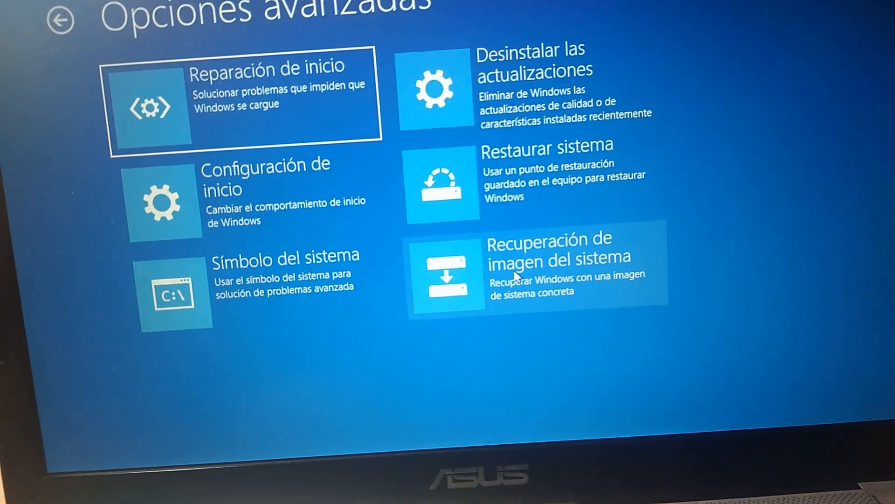
{"action": "left_click", "coordinate": [514, 278]}
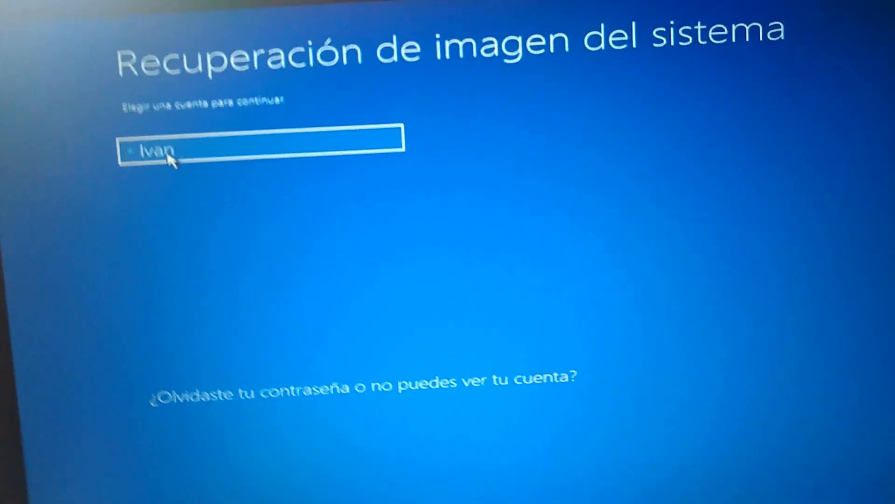
{"action": "left_click", "coordinate": [210, 112]}
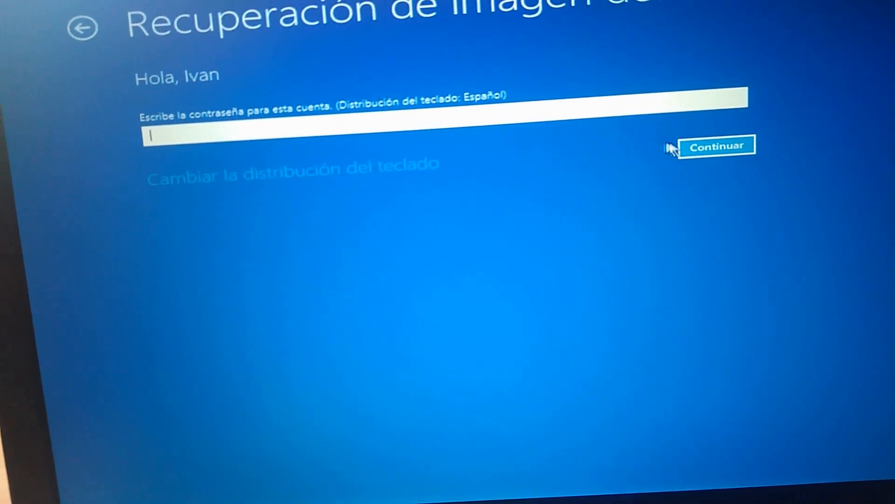
{"action": "left_click", "coordinate": [695, 145]}
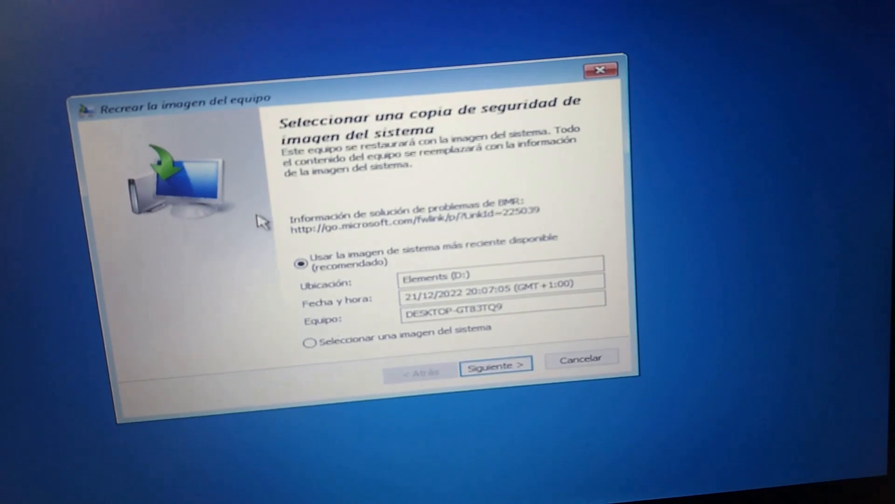
Choose to select a system image manually, and use Elements (D:) as the backup location to restore from.
{"action": "left_click", "coordinate": [307, 347]}
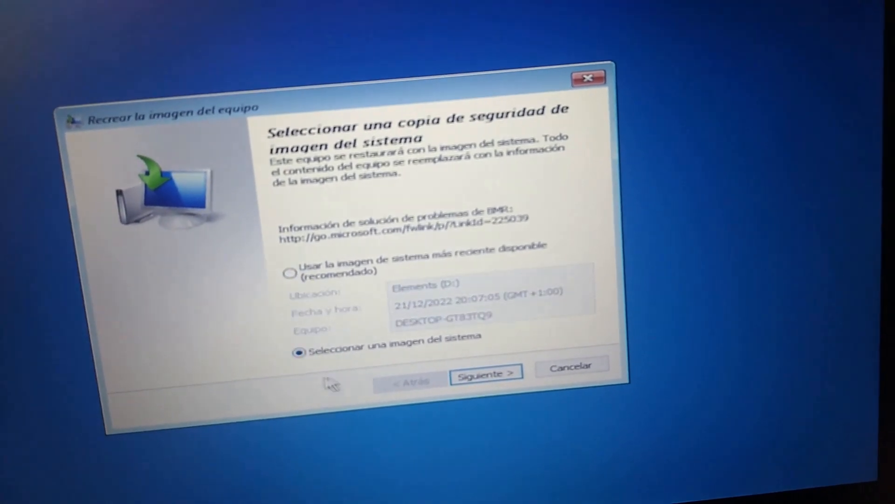
{"action": "left_click", "coordinate": [488, 378]}
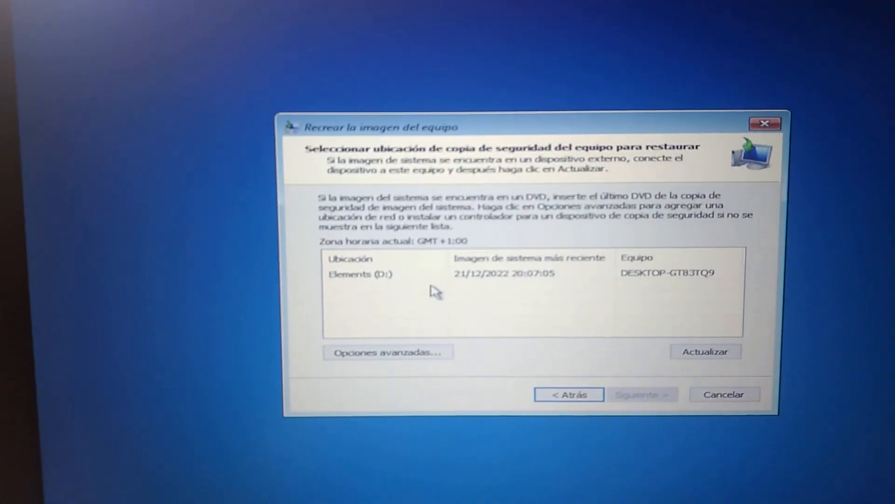
{"action": "left_click", "coordinate": [425, 275]}
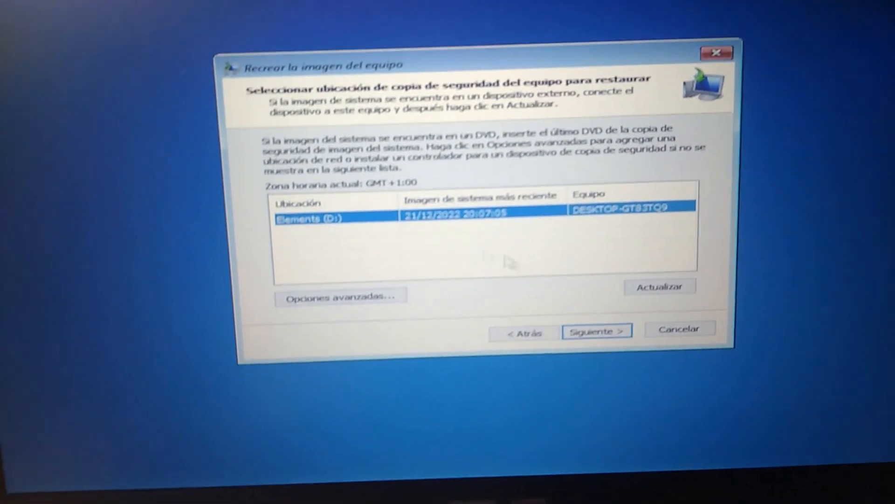
{"action": "left_click", "coordinate": [591, 333]}
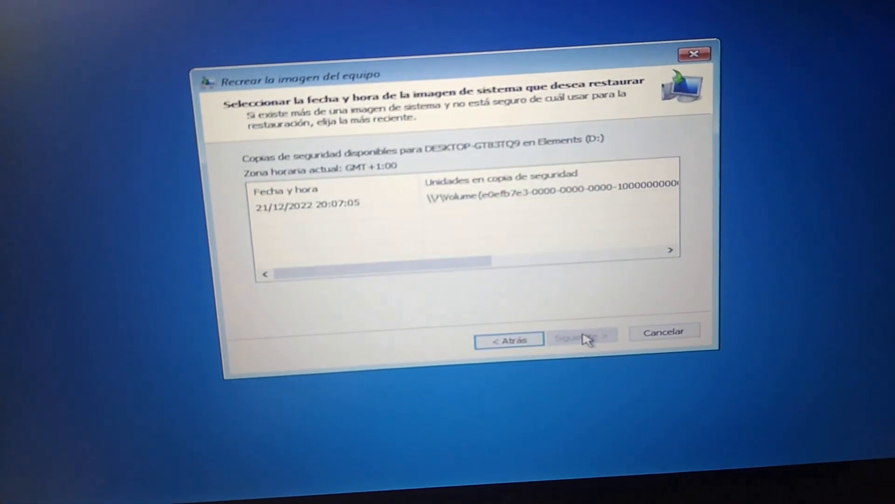